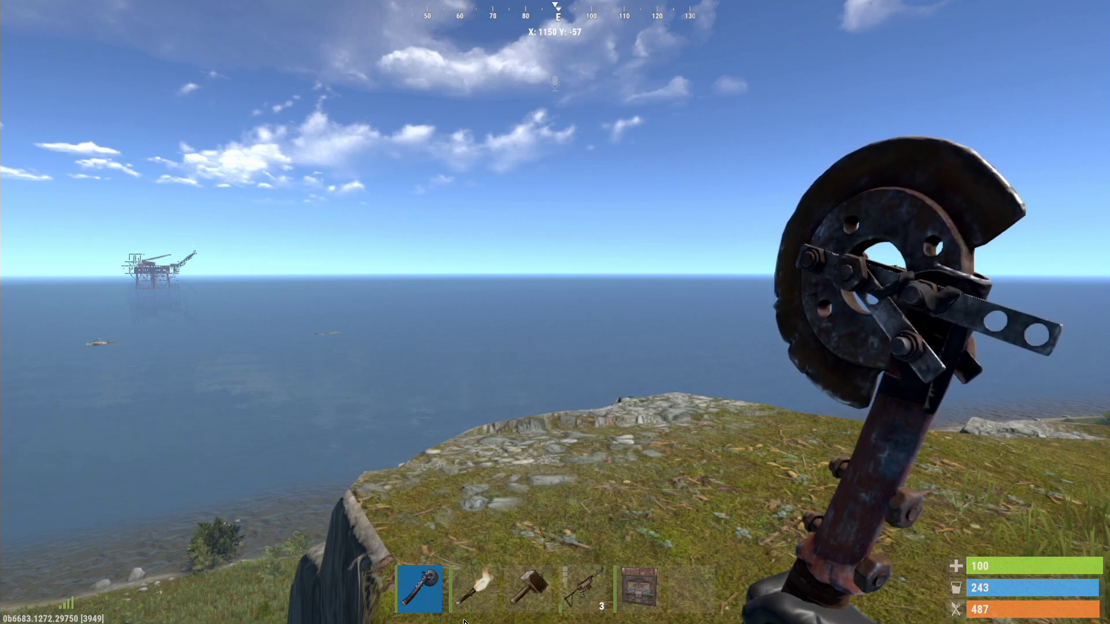
{"action": "key", "text": "d"}
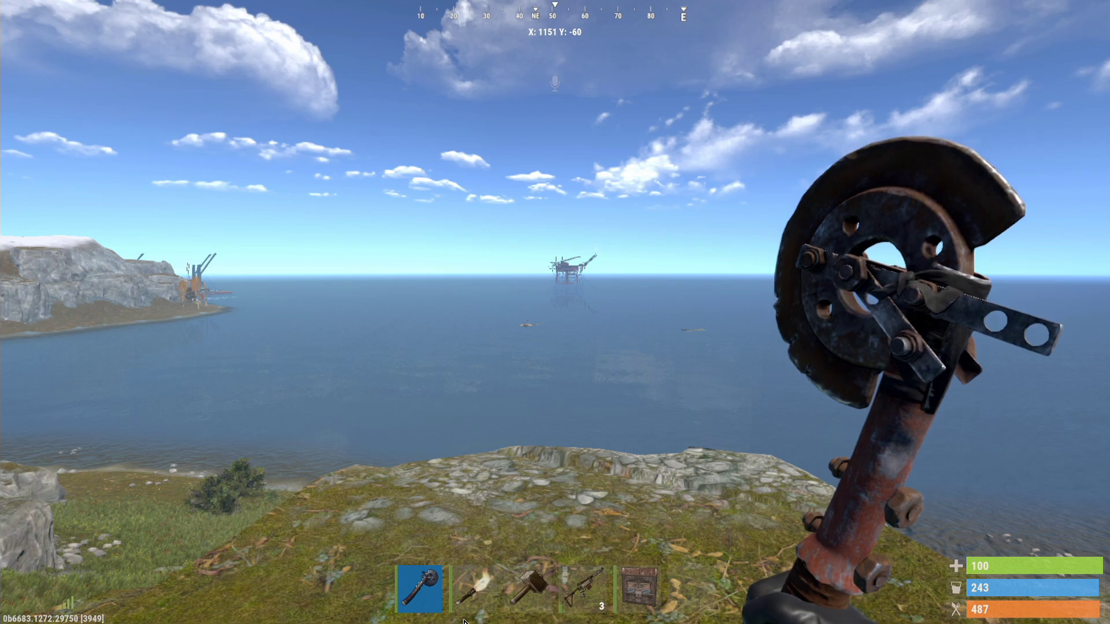
{"action": "key", "text": "w"}
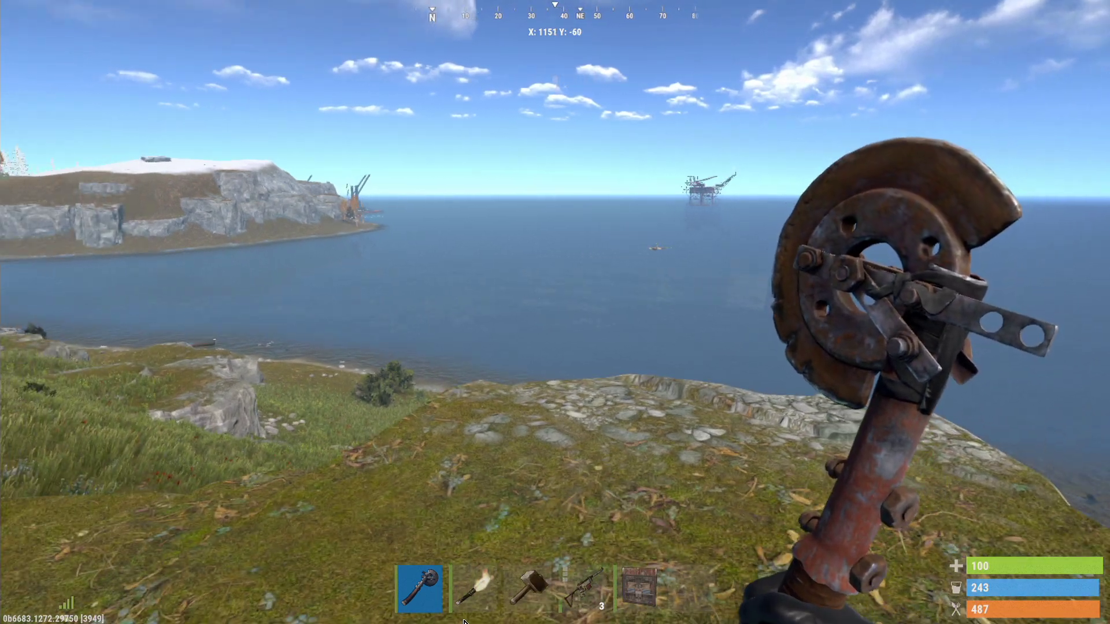
Open the admin control panel from the game's admin options and turn God Mode on.
{"action": "key", "text": "Escape"}
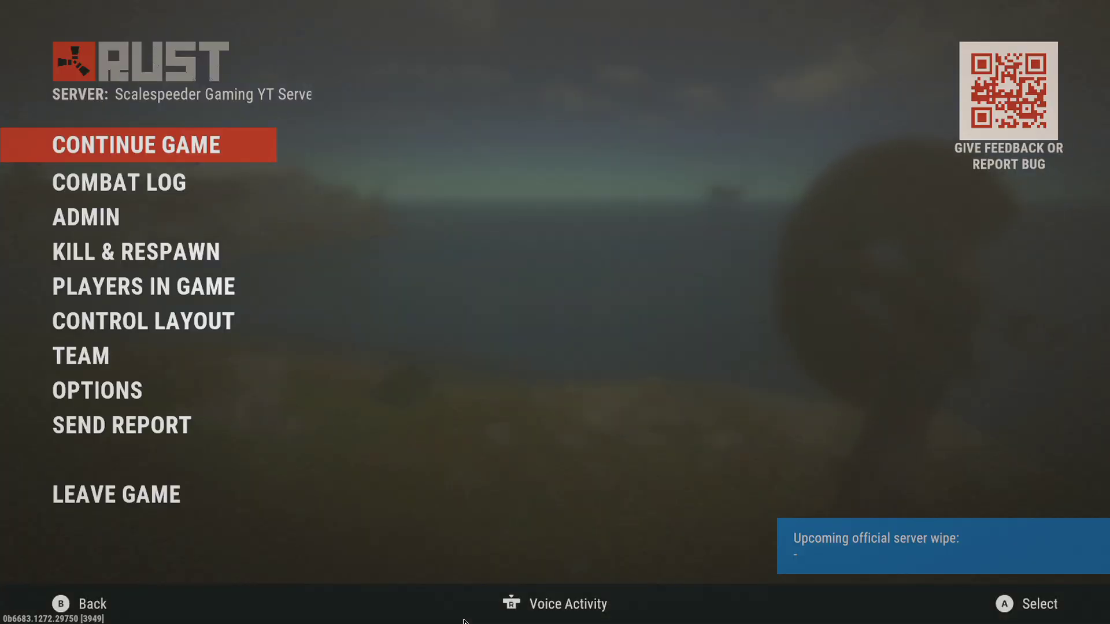
{"action": "key", "text": "Down"}
{"action": "key", "text": "Down"}
{"action": "key", "text": "Return"}
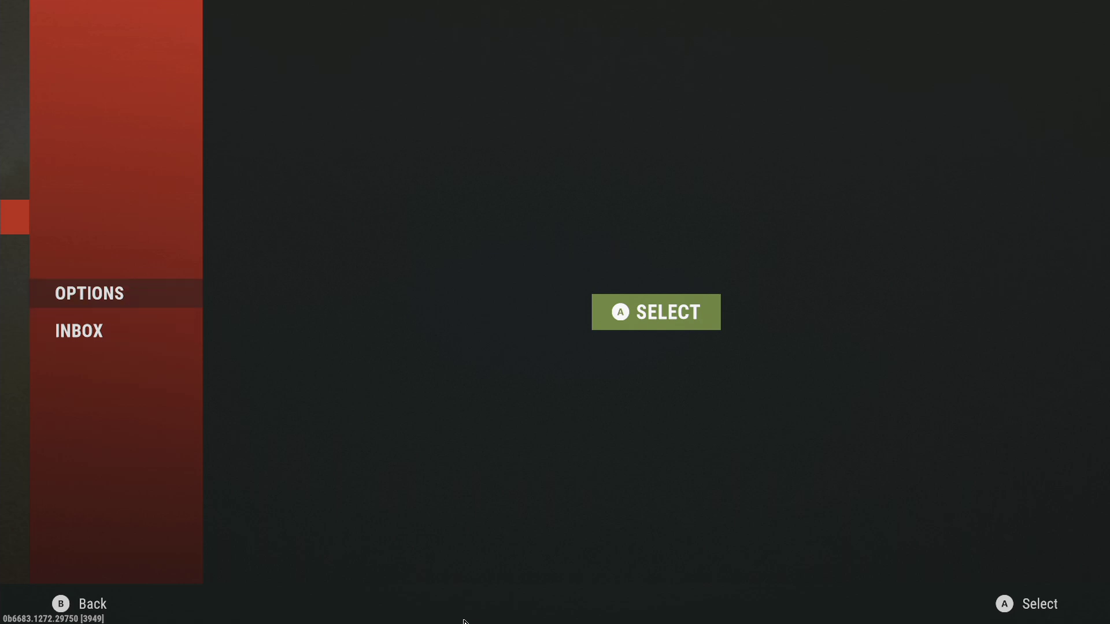
{"action": "key", "text": "Return"}
{"action": "key", "text": "Down"}
{"action": "key", "text": "Down"}
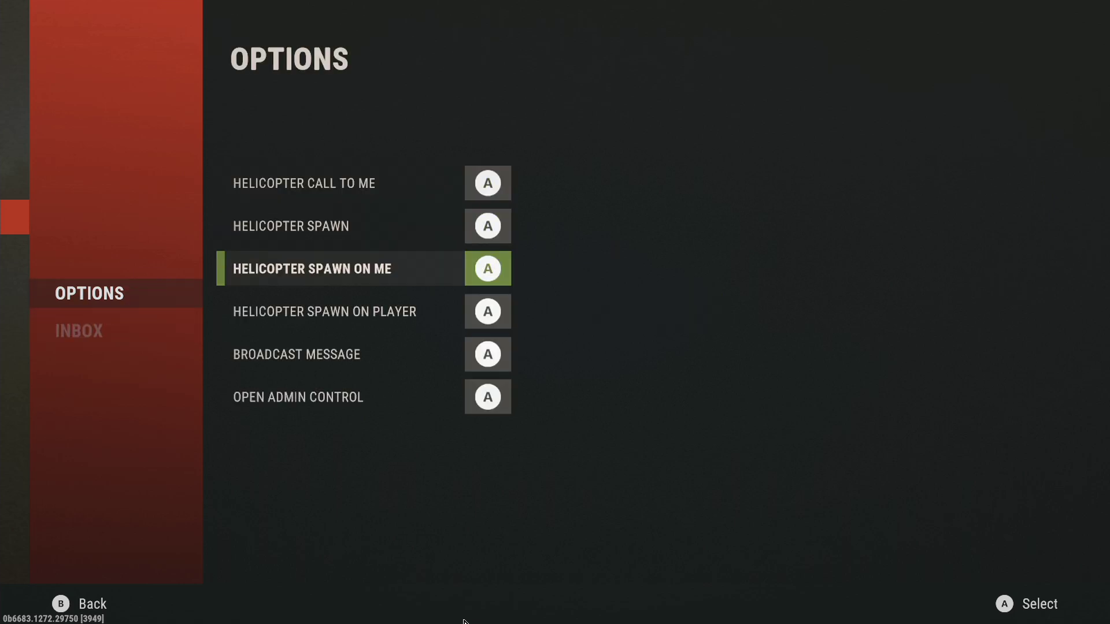
{"action": "key", "text": "Down"}
{"action": "key", "text": "Down"}
{"action": "key", "text": "Down"}
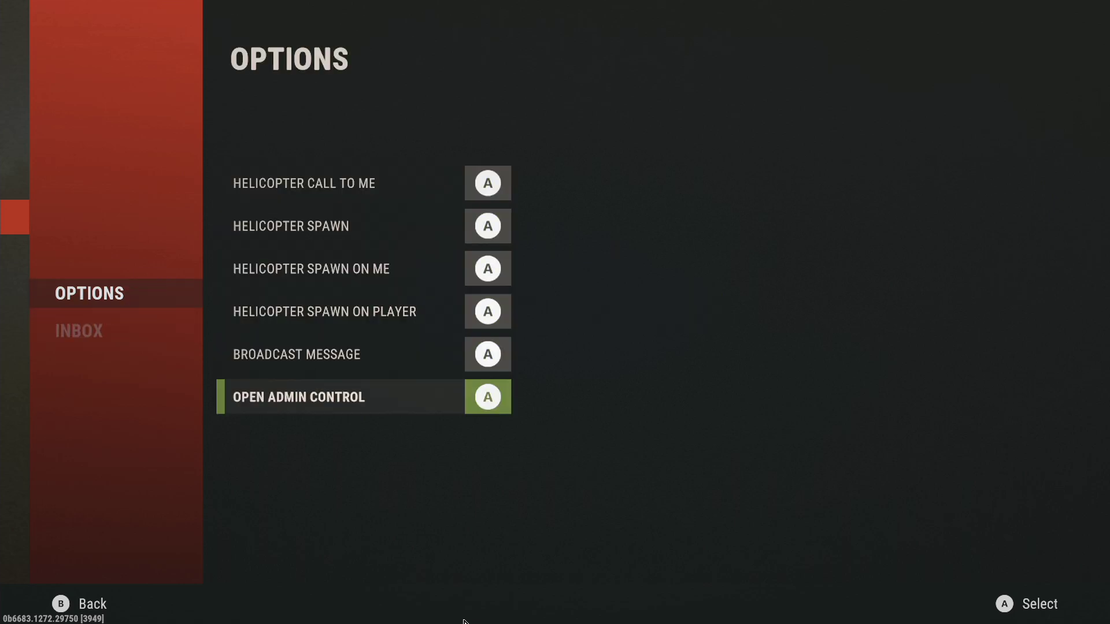
{"action": "key", "text": "Return"}
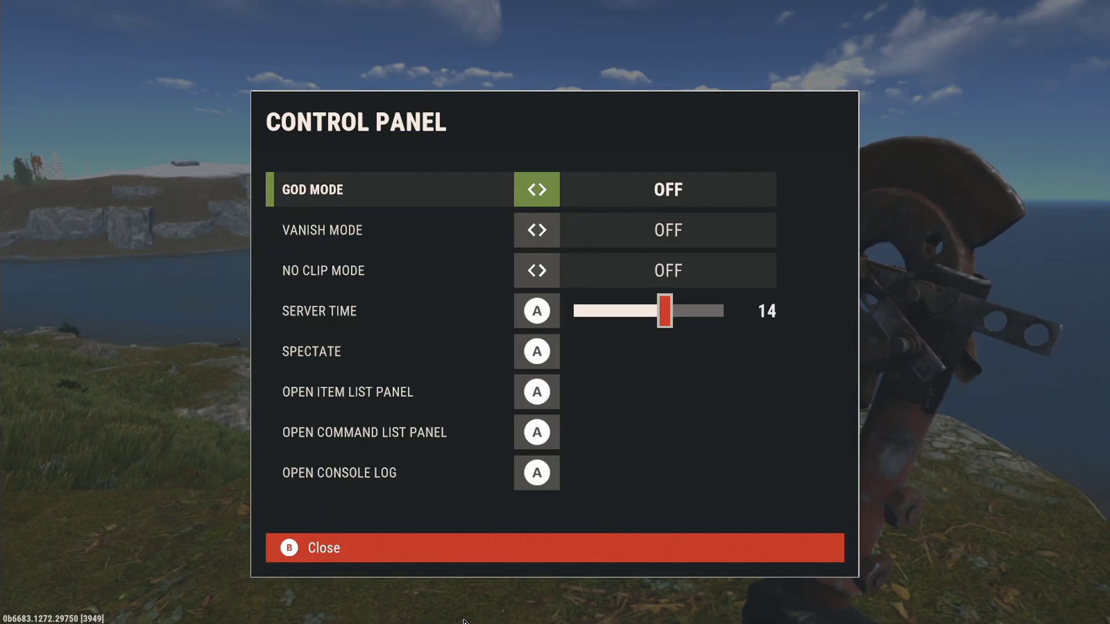
{"action": "key", "text": "Right"}
Open the admin item list, view its Weapon category, and return to the game.
{"action": "key", "text": "Down"}
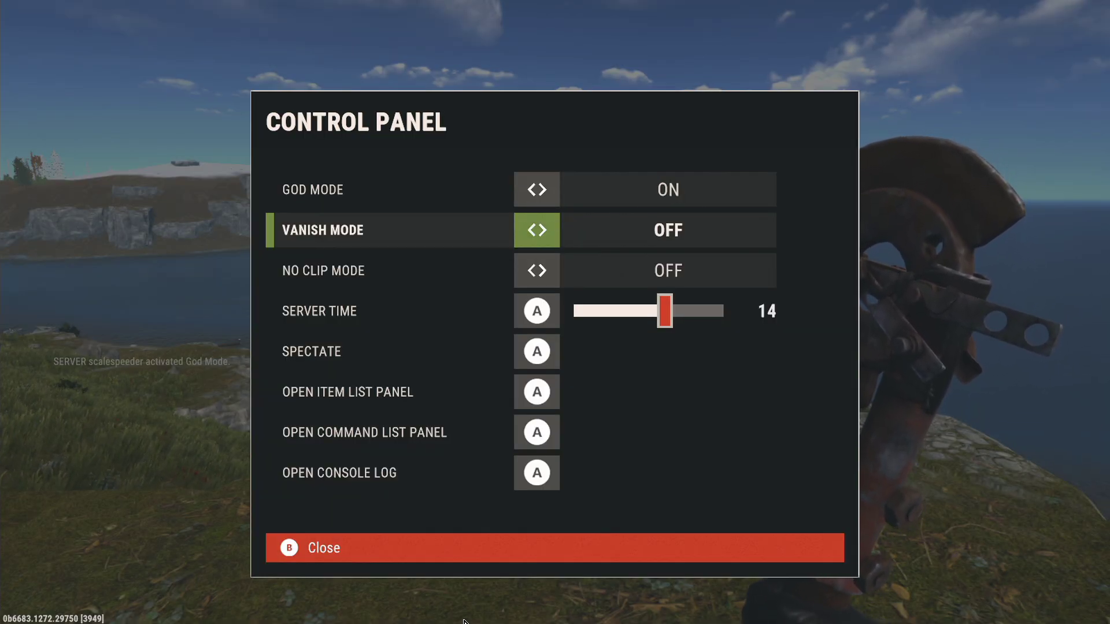
{"action": "key", "text": "Down"}
{"action": "key", "text": "Down"}
{"action": "key", "text": "Down"}
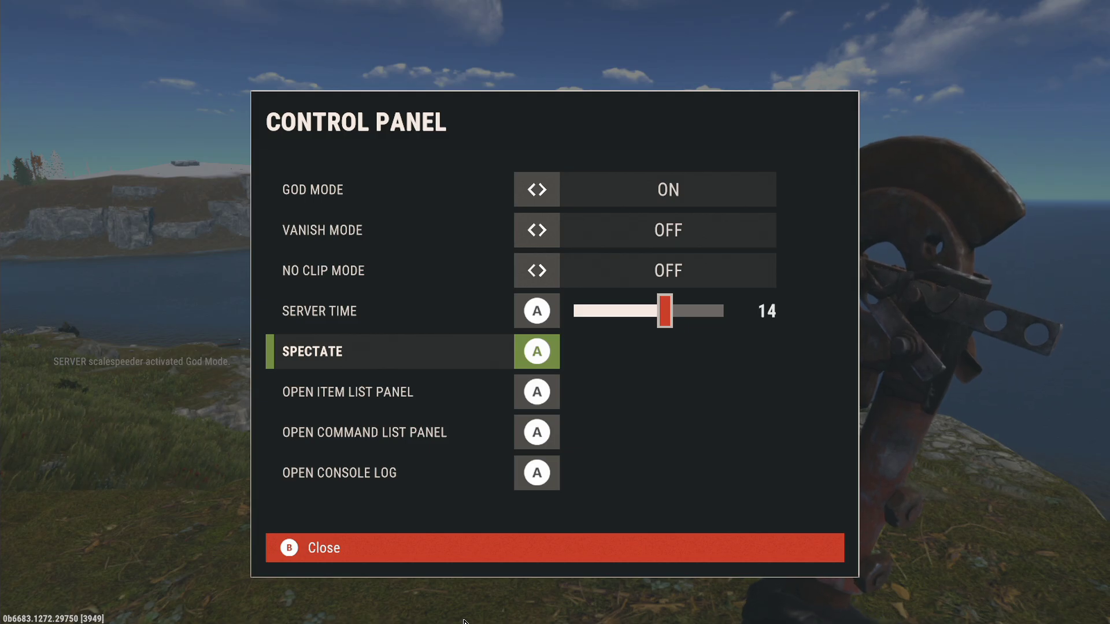
{"action": "key", "text": "Down"}
{"action": "key", "text": "Return"}
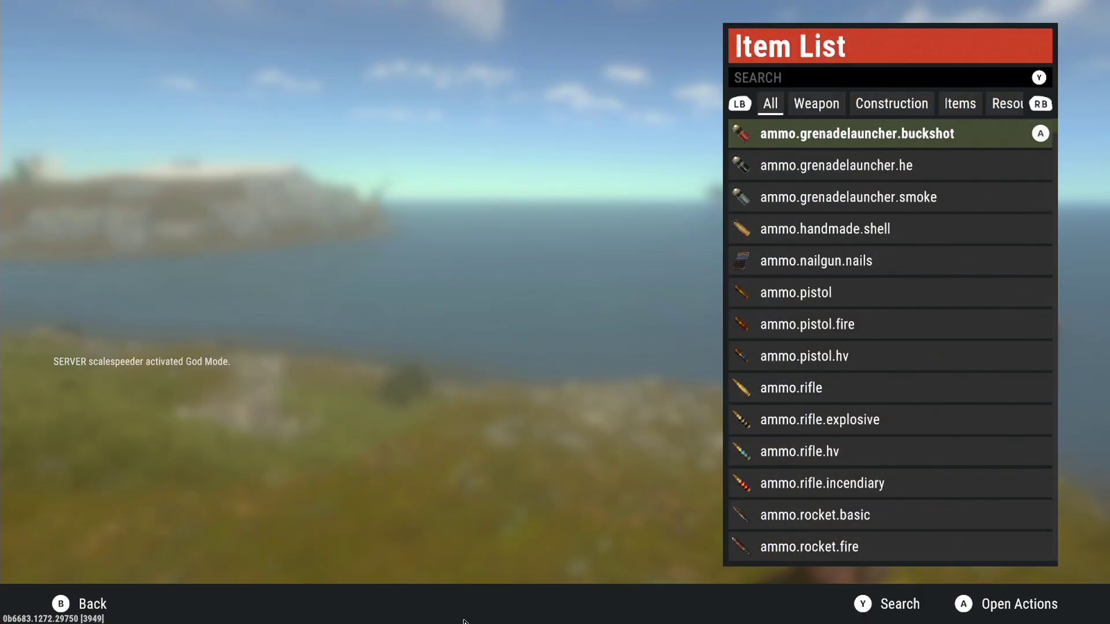
{"action": "key", "text": "Right"}
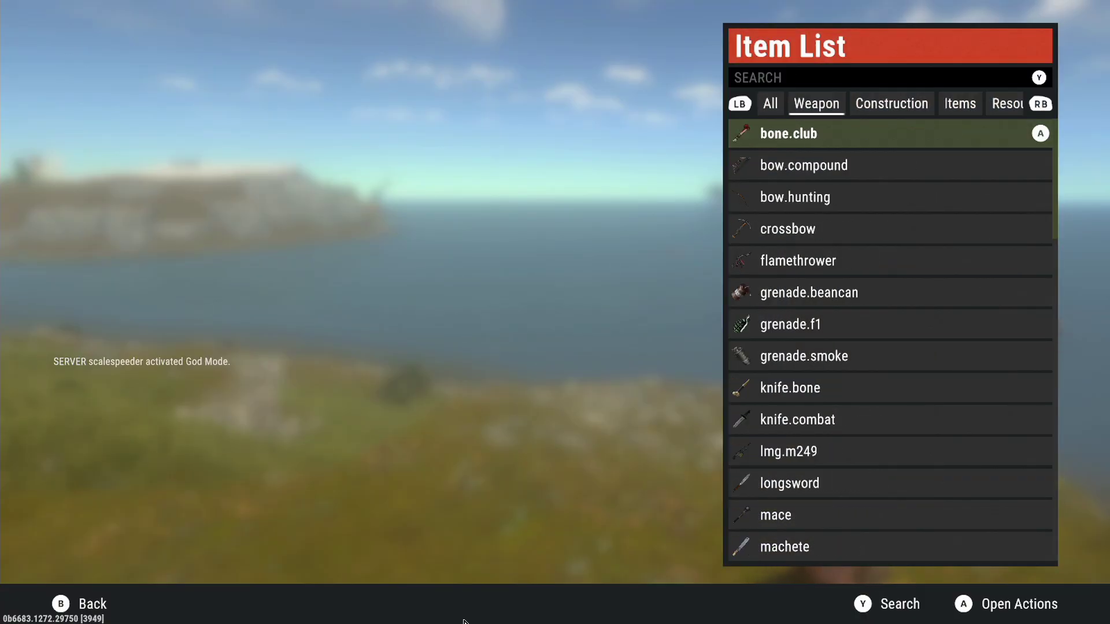
{"action": "key", "text": "Escape"}
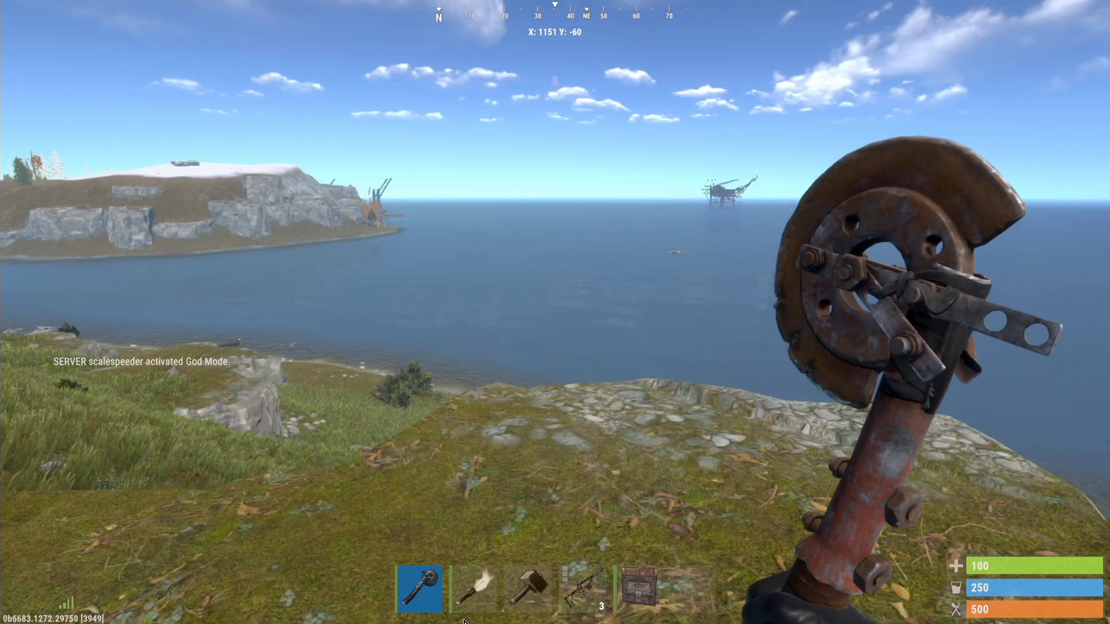
Reopen the admin control panel from the game's admin options.
{"action": "key", "text": "Escape"}
{"action": "key", "text": "Down"}
{"action": "key", "text": "Down"}
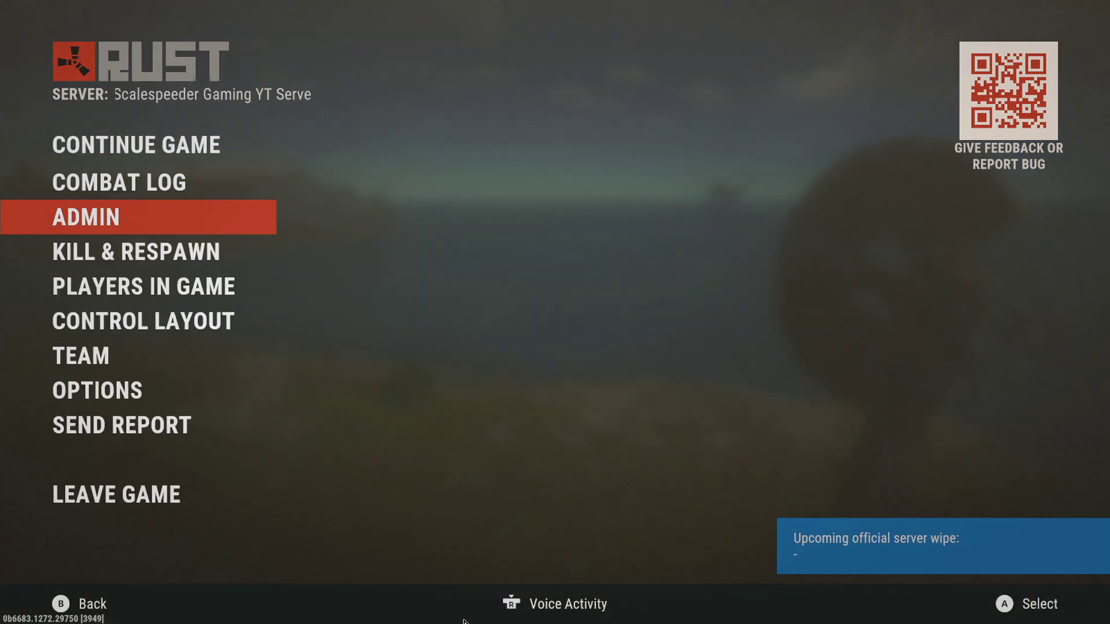
{"action": "key", "text": "Return"}
{"action": "key", "text": "Return"}
{"action": "key", "text": "Up"}
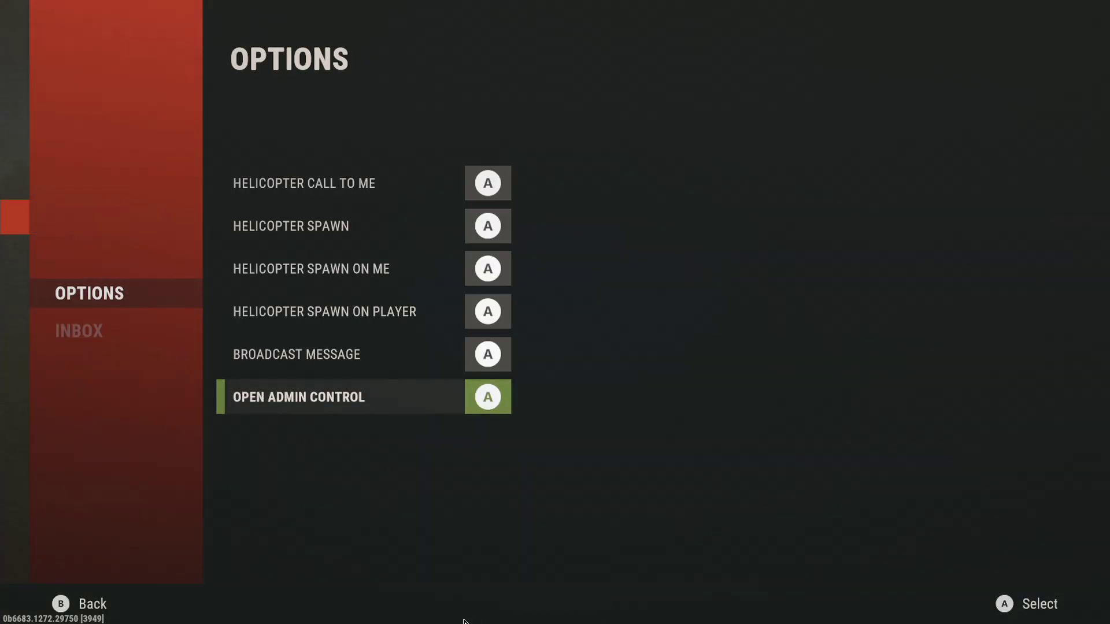
{"action": "key", "text": "Return"}
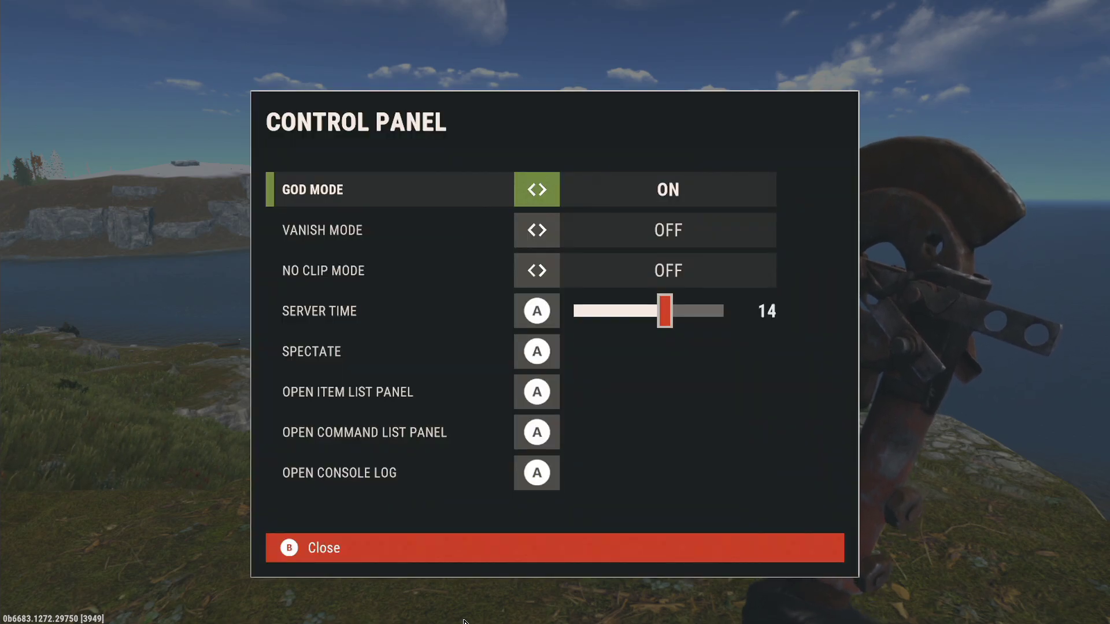
Execute the client command debug.debugcamera from the admin command list to enter the free camera.
{"action": "key", "text": "Down"}
{"action": "key", "text": "Down"}
{"action": "key", "text": "Down"}
{"action": "key", "text": "Down"}
{"action": "key", "text": "Down"}
{"action": "key", "text": "Down"}
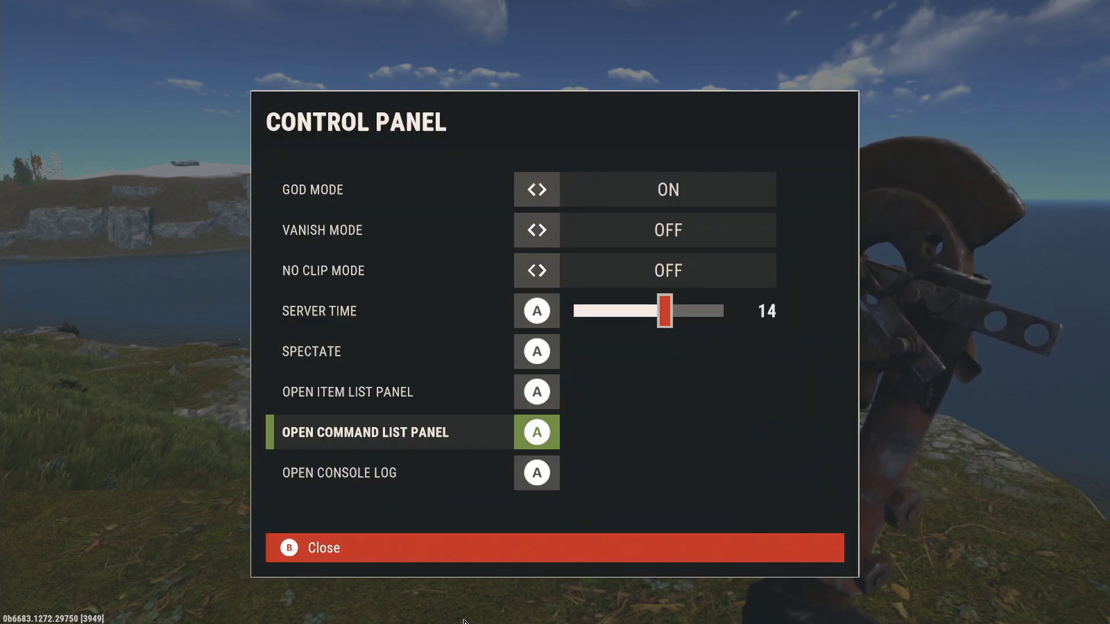
{"action": "key", "text": "Return"}
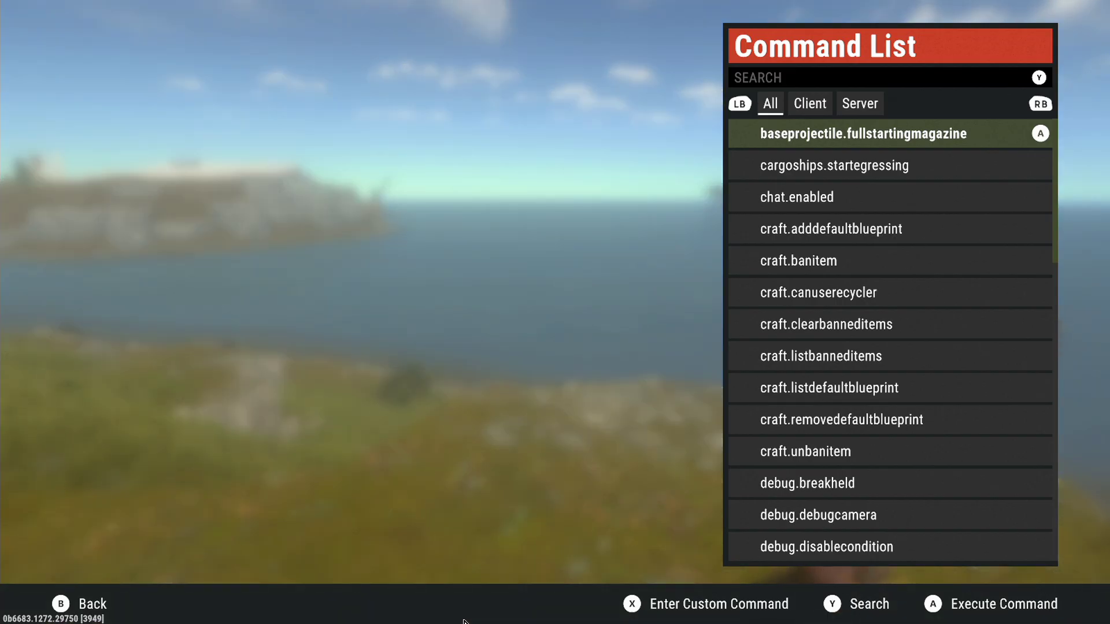
{"action": "key", "text": "Right"}
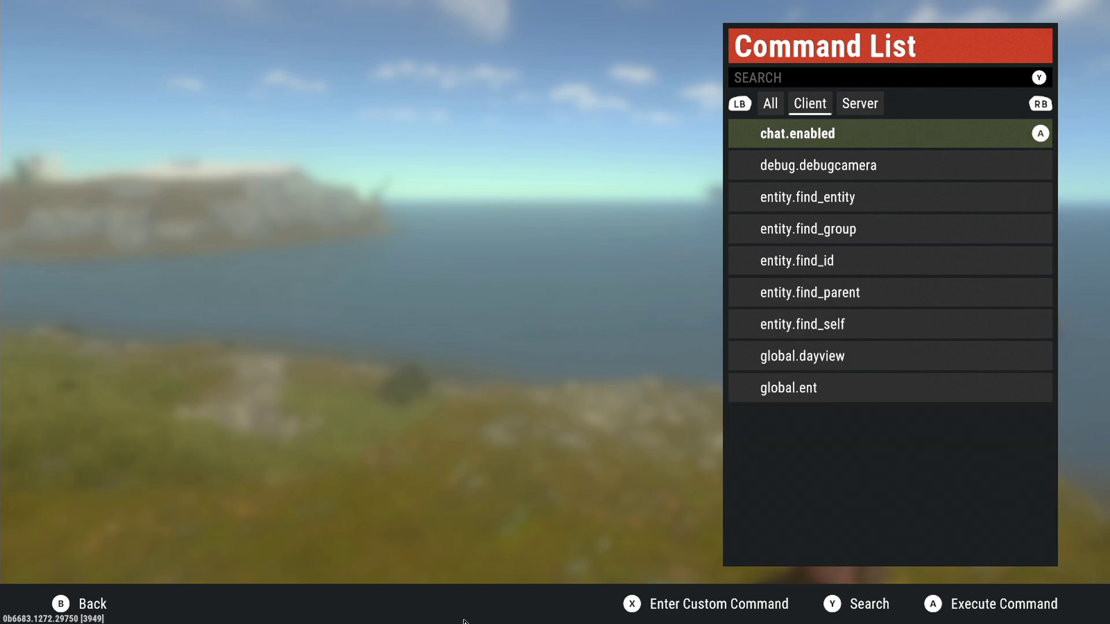
{"action": "key", "text": "Down"}
{"action": "key", "text": "Return"}
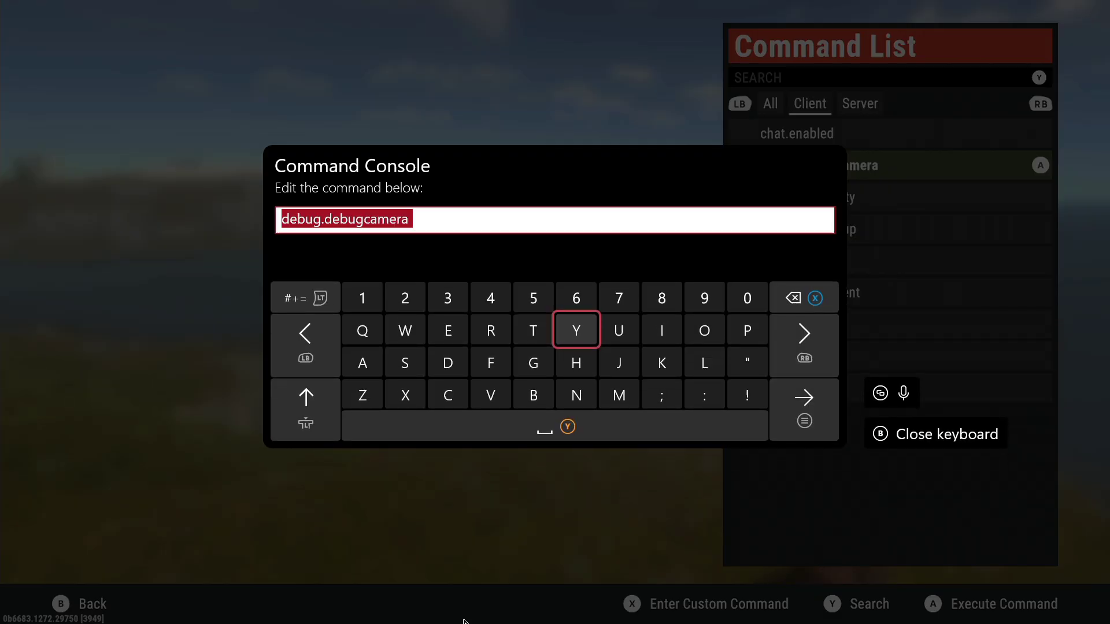
{"action": "key", "text": "Return"}
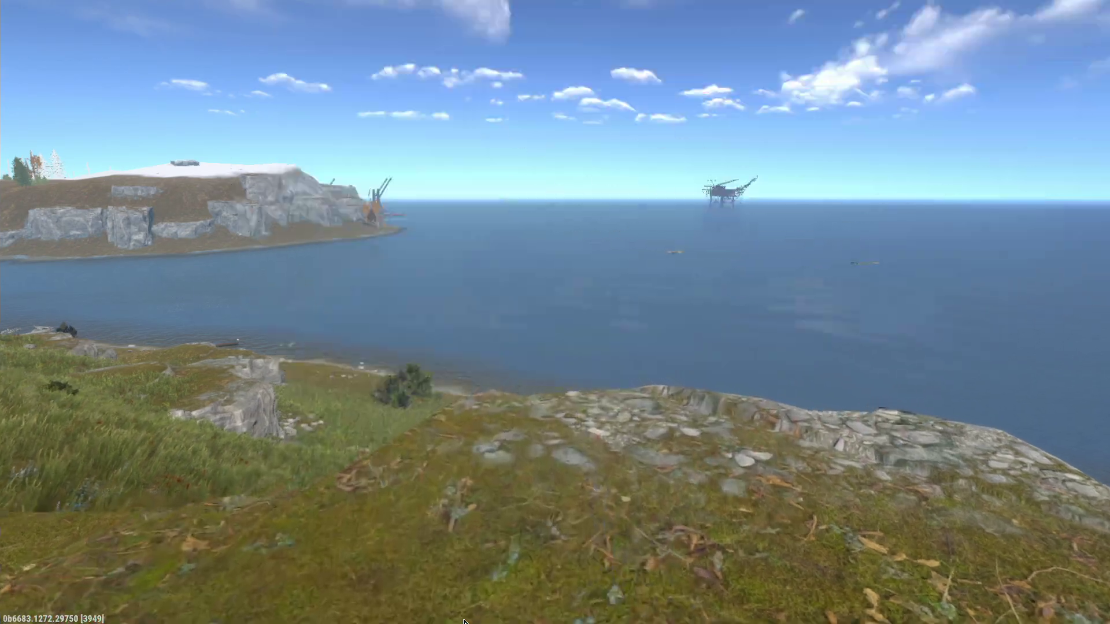
Fly the debug camera away from the character and survey the surrounding hills, trees and water.
{"action": "key", "text": "s"}
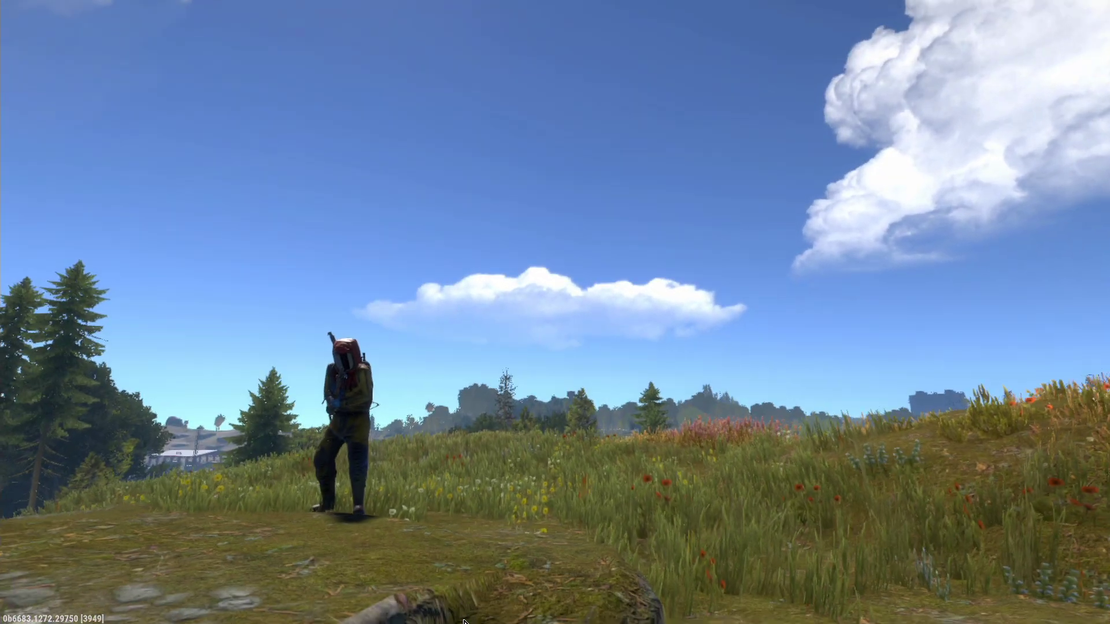
{"action": "key", "text": "w"}
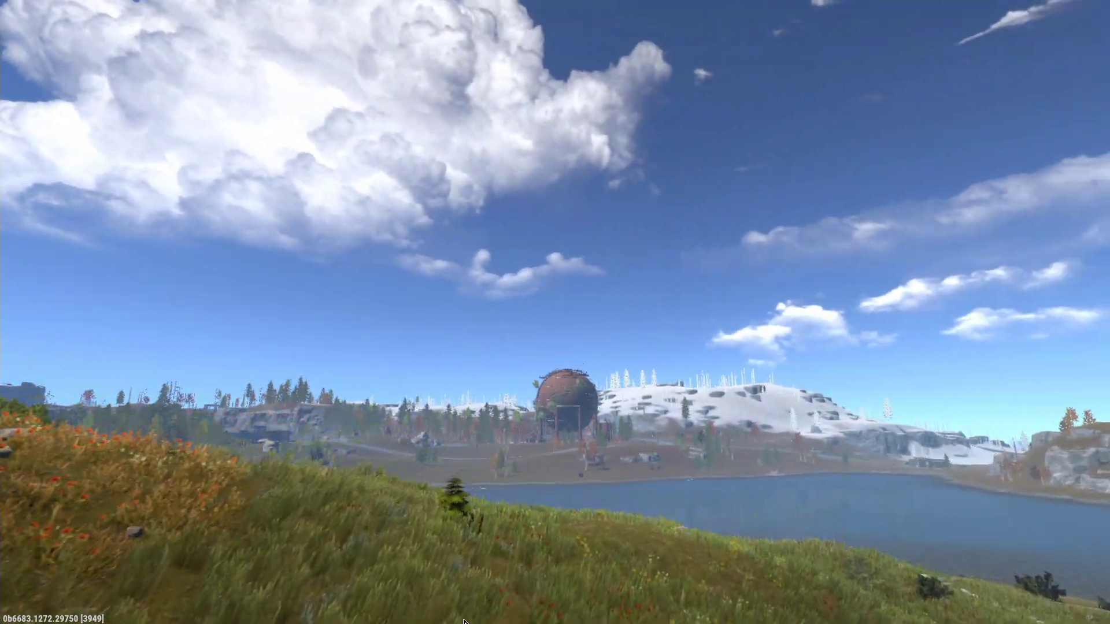
{"action": "key", "text": "w"}
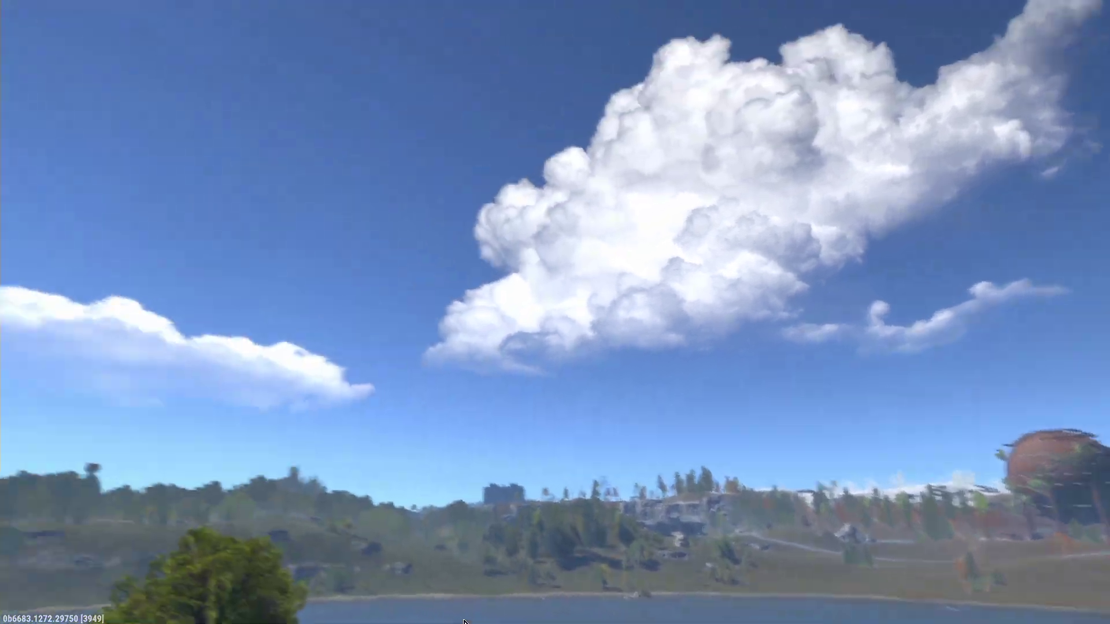
{"action": "key", "text": "w"}
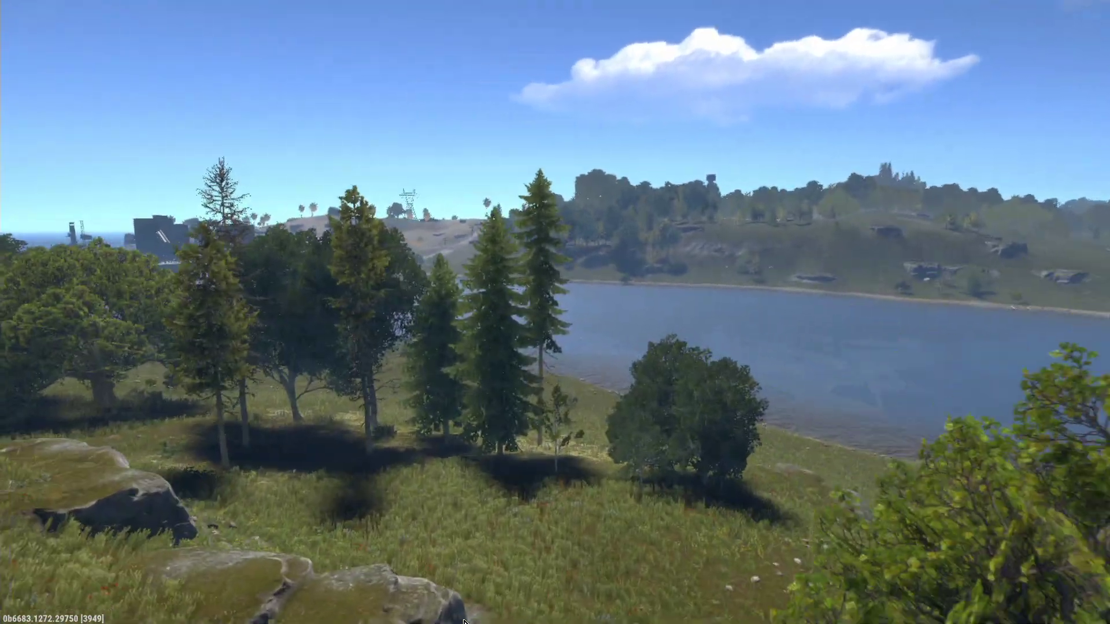
{"action": "key", "text": "w"}
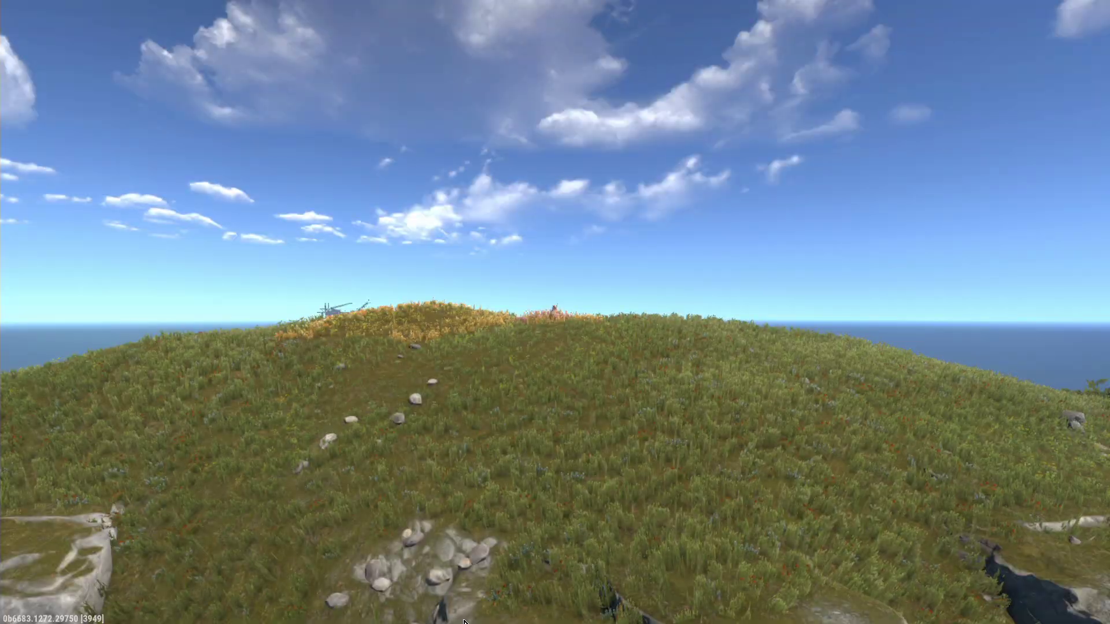
Bring up the admin control panel again while the debug camera is active.
{"action": "key", "text": "Escape"}
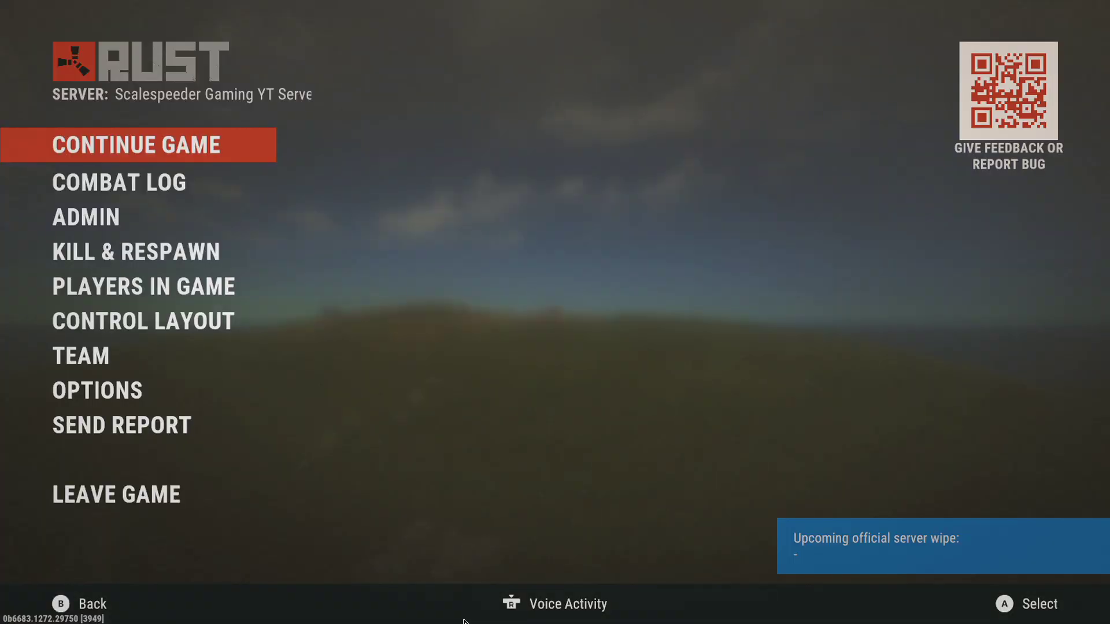
{"action": "key", "text": "Down"}
{"action": "key", "text": "Down"}
{"action": "key", "text": "Return"}
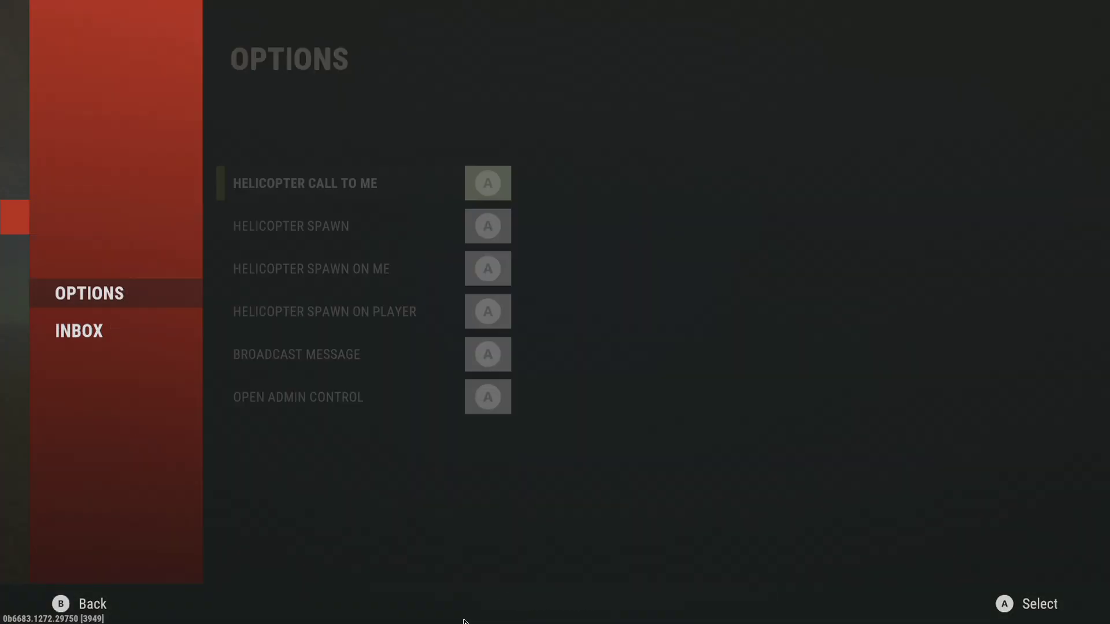
{"action": "key", "text": "Return"}
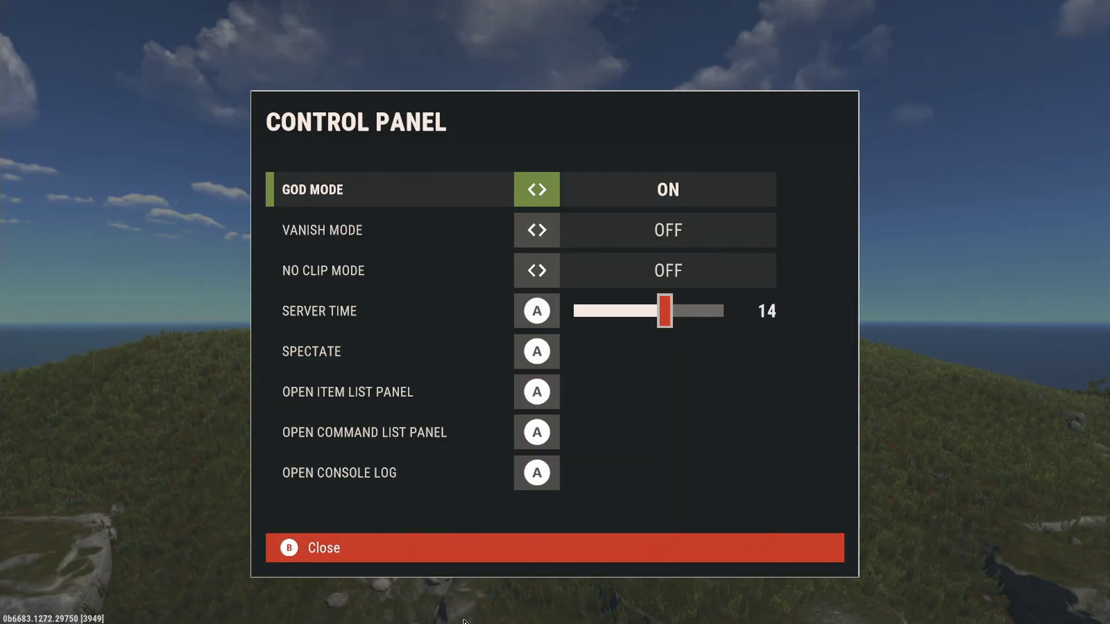
Run the client command debug.debugcamera again to leave the free camera and return to the character.
{"action": "key", "text": "Down"}
{"action": "key", "text": "Down"}
{"action": "key", "text": "Down"}
{"action": "key", "text": "Down"}
{"action": "key", "text": "Down"}
{"action": "key", "text": "Down"}
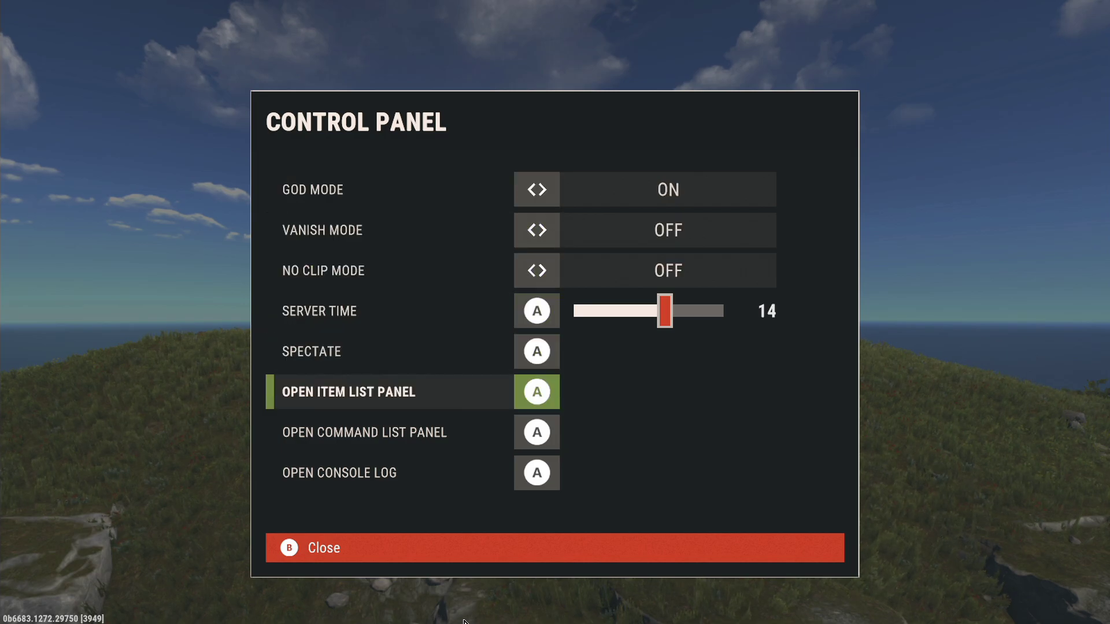
{"action": "key", "text": "Return"}
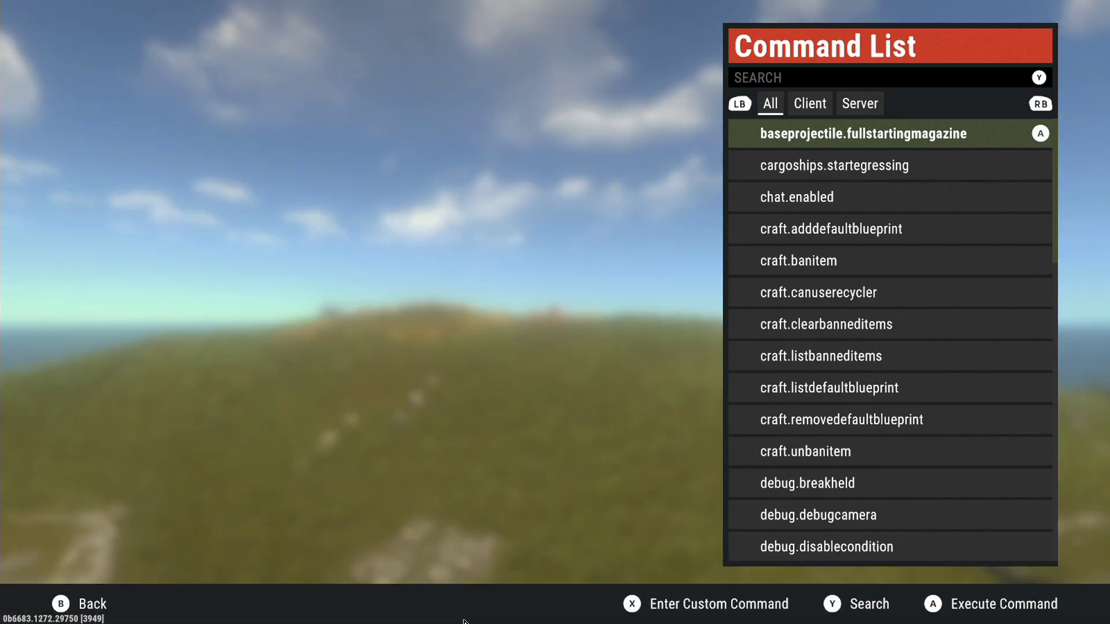
{"action": "key", "text": "Right"}
{"action": "key", "text": "Right"}
{"action": "key", "text": "Left"}
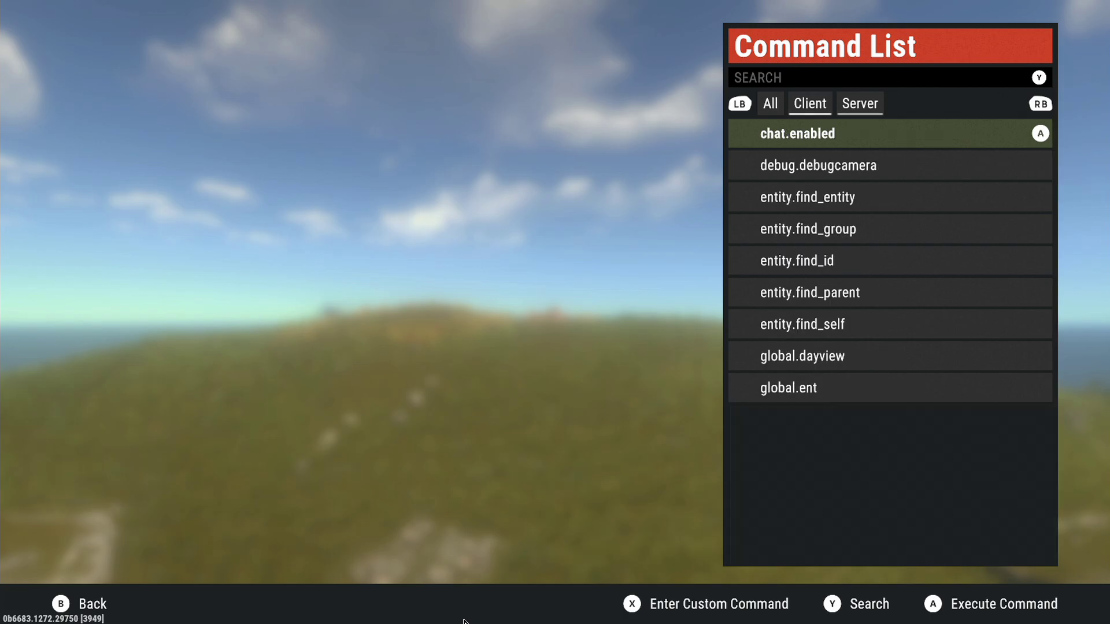
{"action": "key", "text": "Down"}
{"action": "key", "text": "Return"}
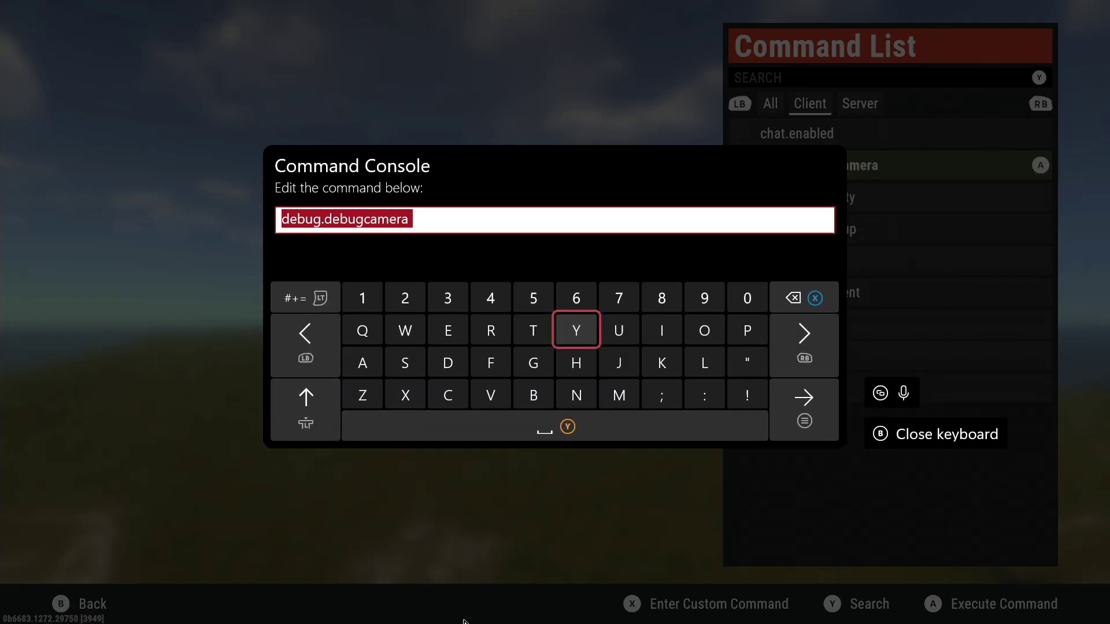
{"action": "key", "text": "Return"}
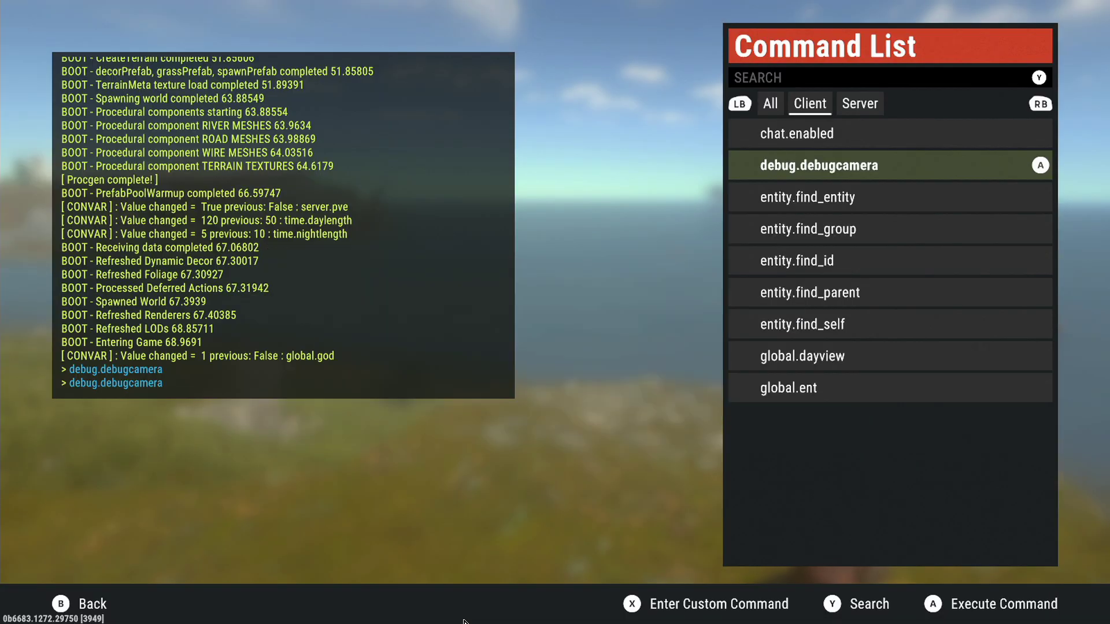
{"action": "key", "text": "Escape"}
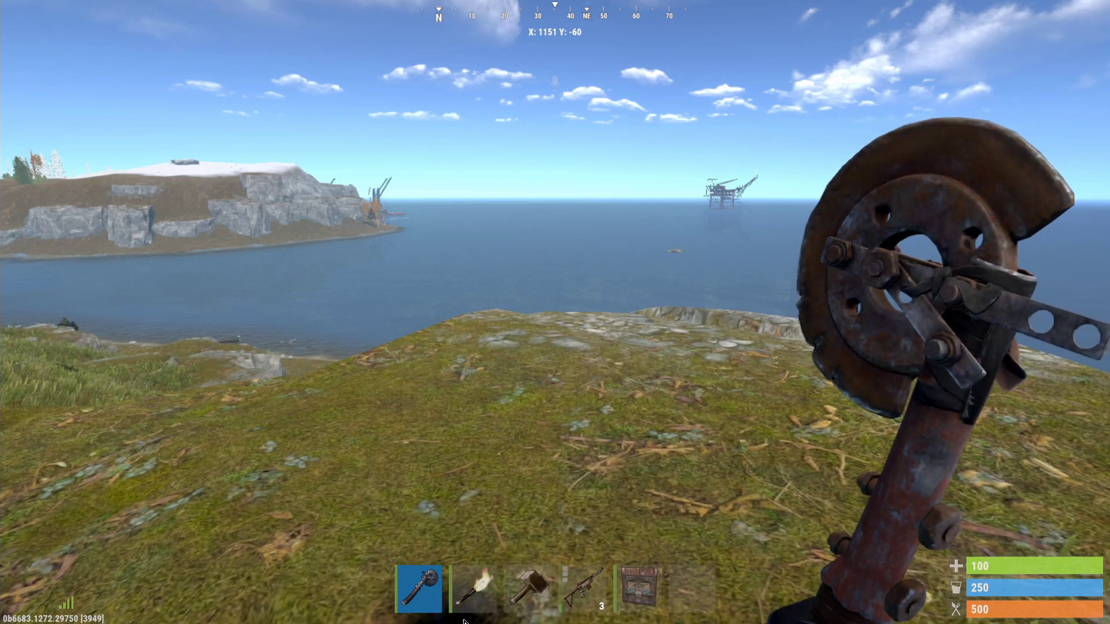
Open the map and teleport to the area beside the Lighthouse at x:-1077 y:811.
{"action": "key", "text": "w"}
{"action": "key", "text": "g"}
{"action": "key", "text": "Left"}
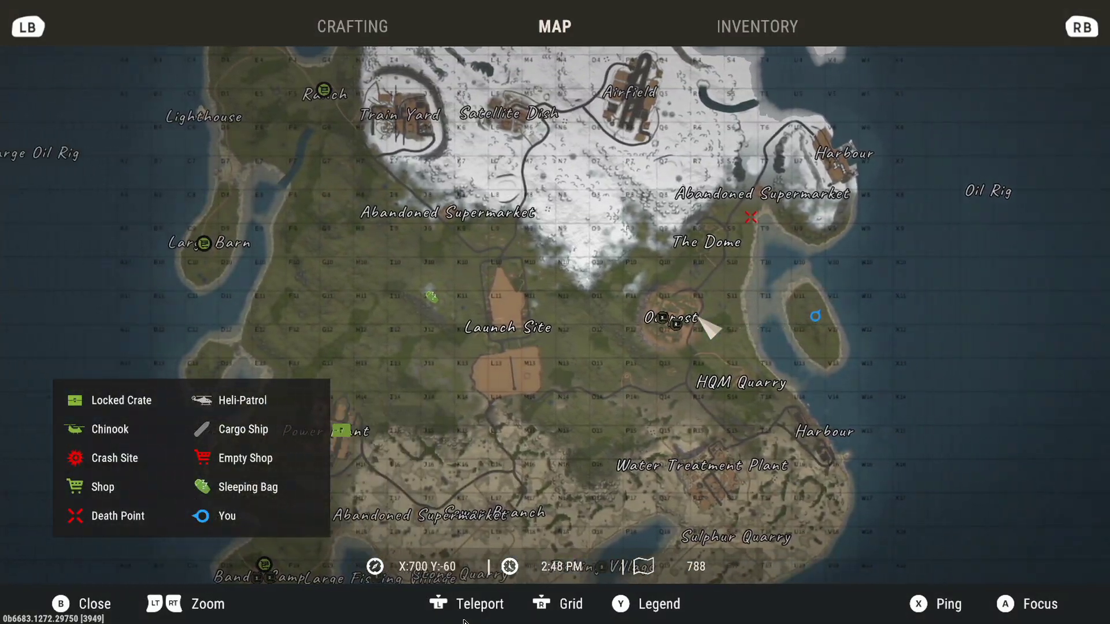
{"action": "key", "text": "Up"}
{"action": "key", "text": "Up"}
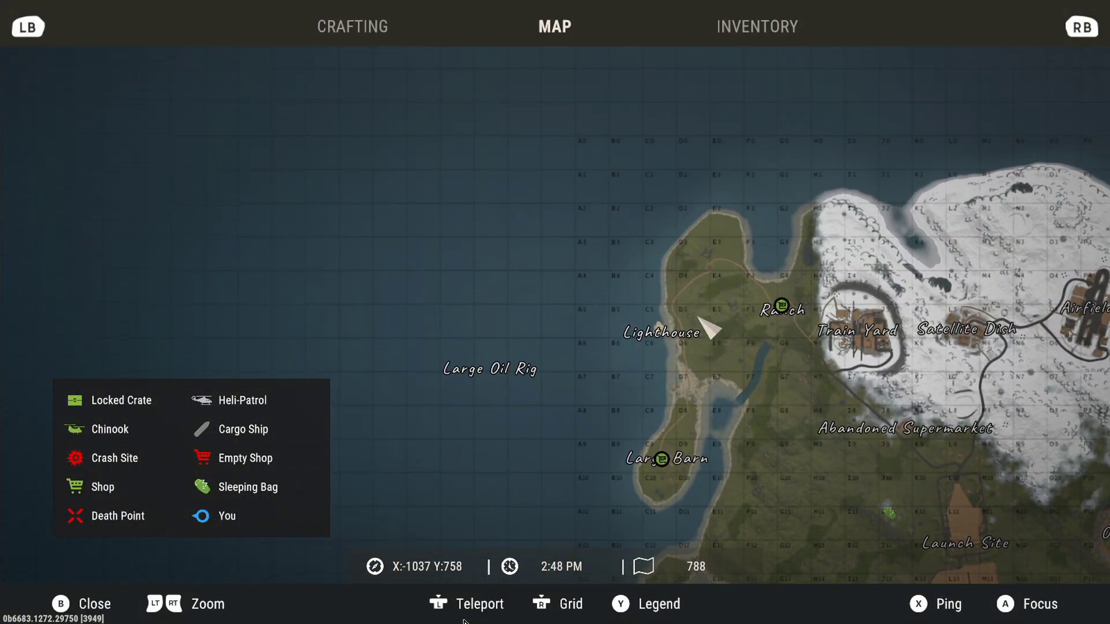
{"action": "key", "text": "l"}
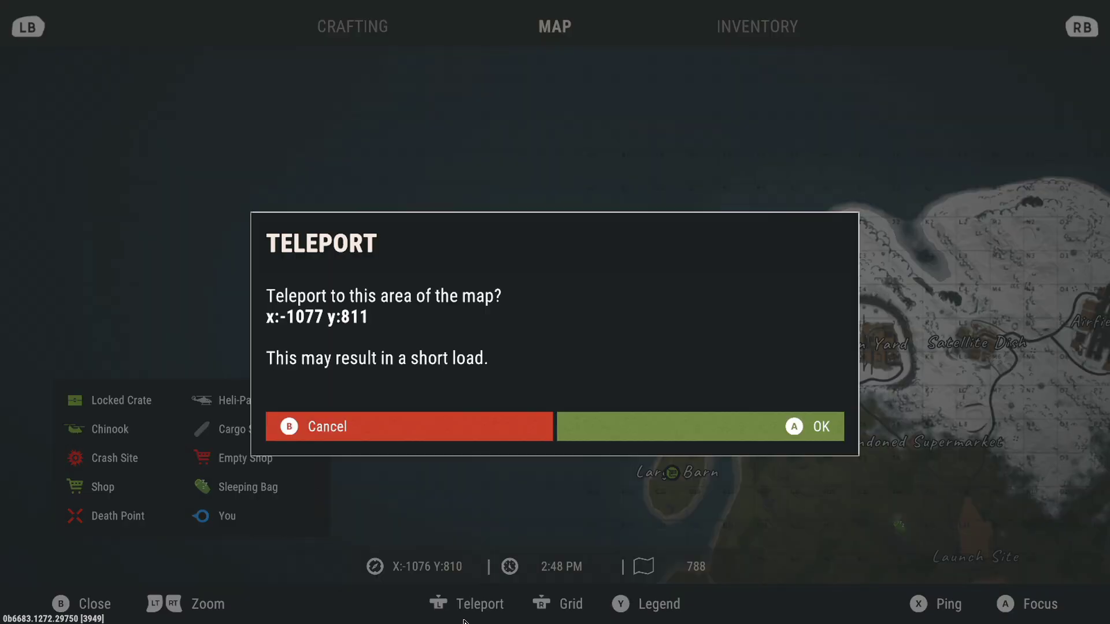
{"action": "key", "text": "Return"}
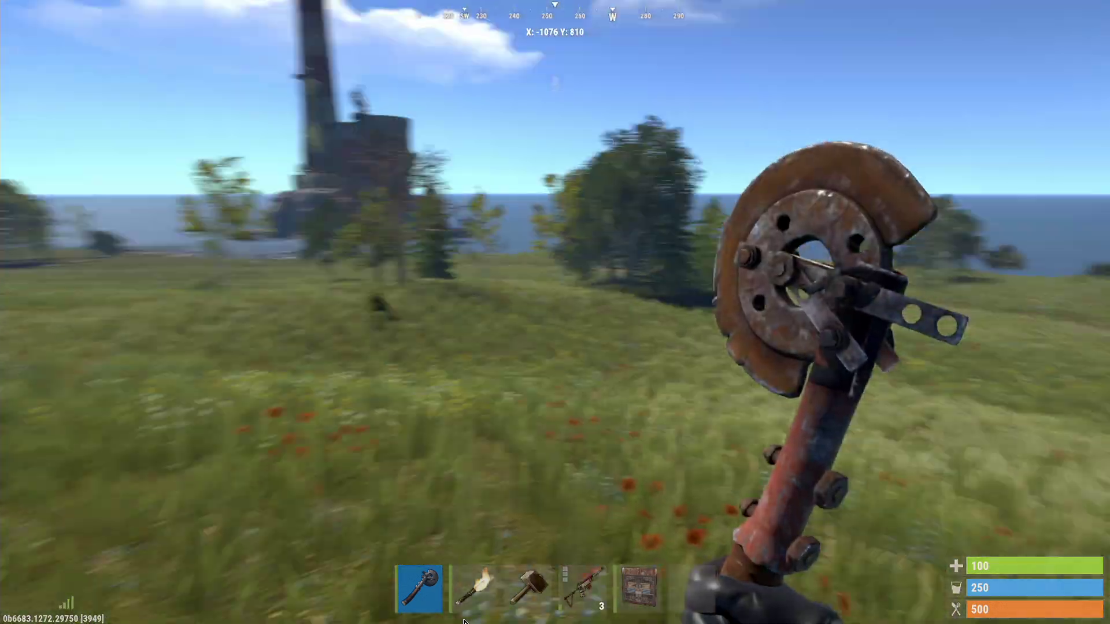
Walk across the grassy meadow at the teleport destination and look over the surroundings.
{"action": "key", "text": "w"}
{"action": "key", "text": "w"}
{"action": "key", "text": "w"}
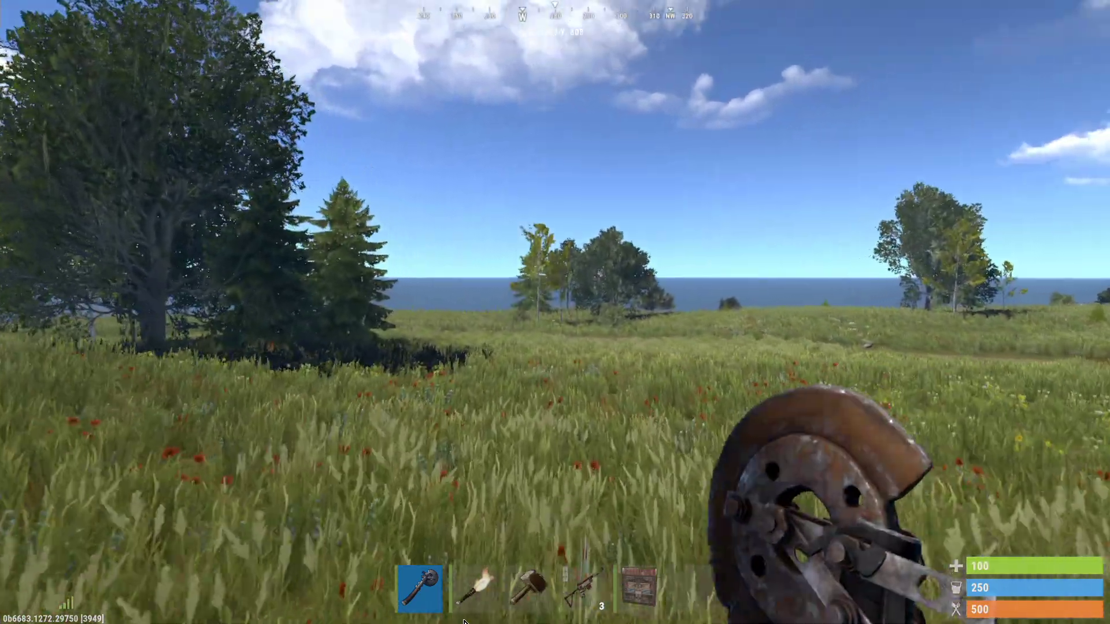
{"action": "key", "text": "w"}
{"action": "key", "text": "w"}
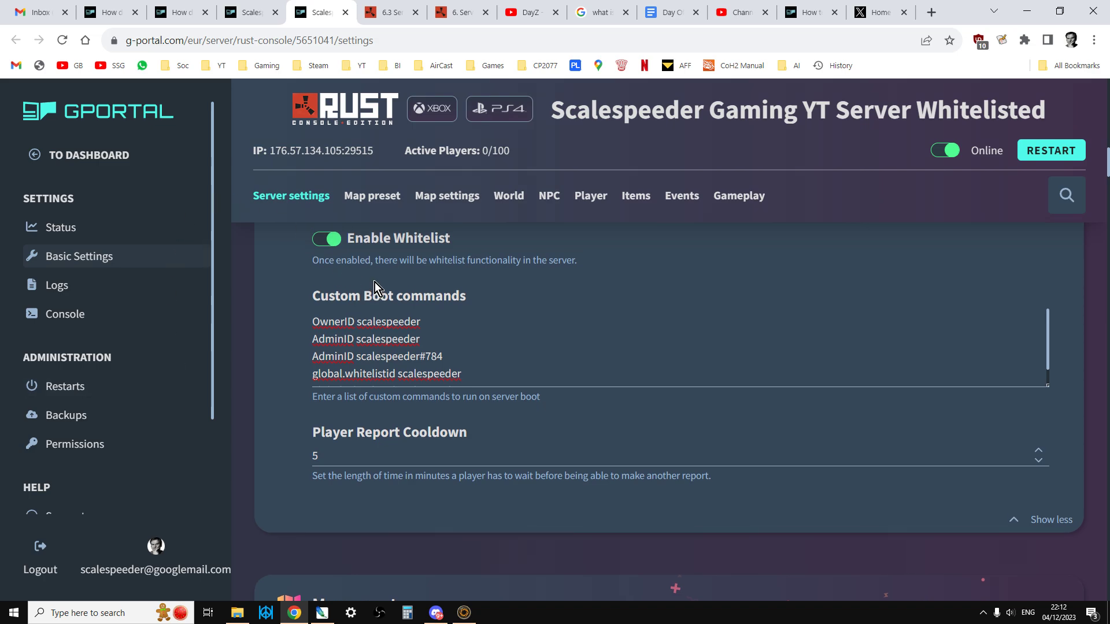
Review the GPORTAL server settings from the server name and password through the whitelist option and custom boot commands.
{"action": "scroll", "coordinate": [375, 282], "scroll_direction": "up", "scroll_amount": 12}
{"action": "scroll", "coordinate": [372, 280], "scroll_direction": "up", "scroll_amount": 5}
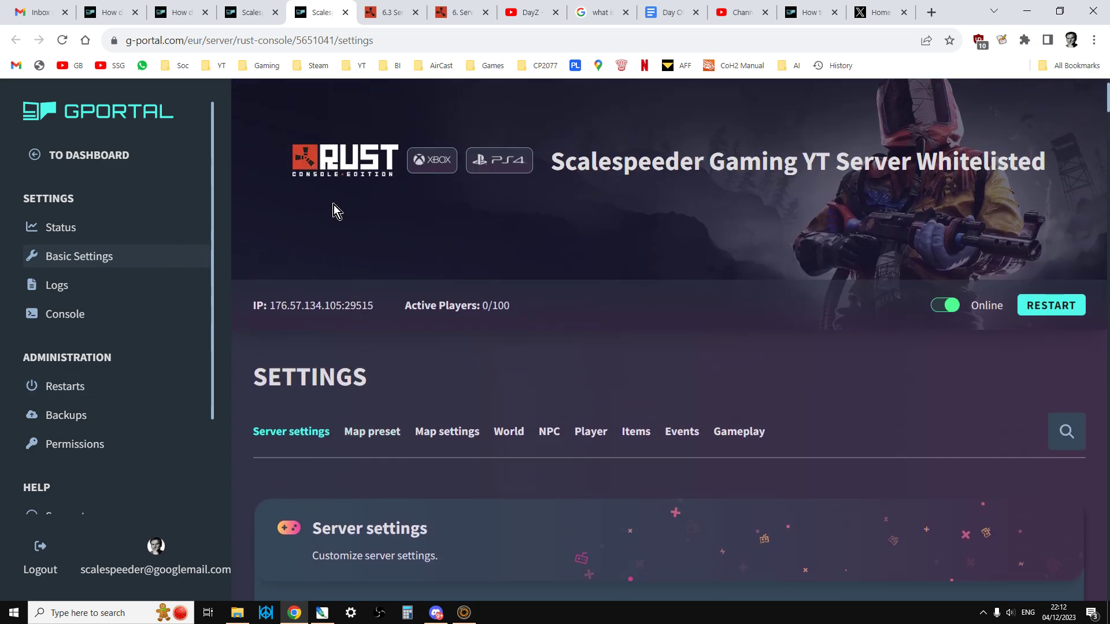
{"action": "scroll", "coordinate": [450, 202], "scroll_direction": "down", "scroll_amount": 3}
{"action": "scroll", "coordinate": [453, 214], "scroll_direction": "down", "scroll_amount": 3}
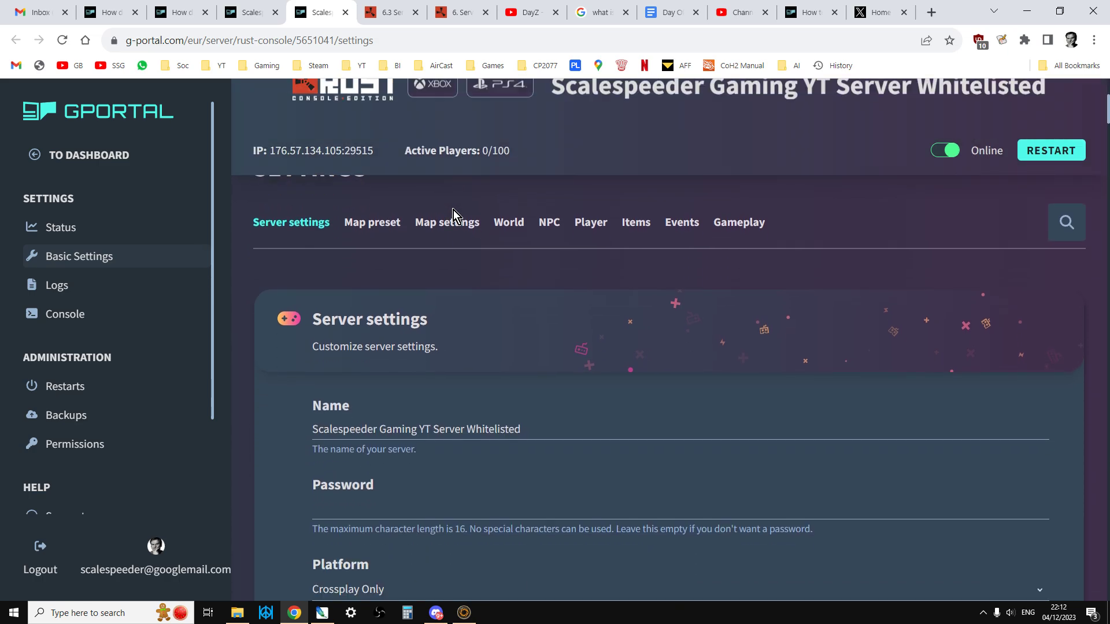
{"action": "scroll", "coordinate": [462, 249], "scroll_direction": "down", "scroll_amount": 3}
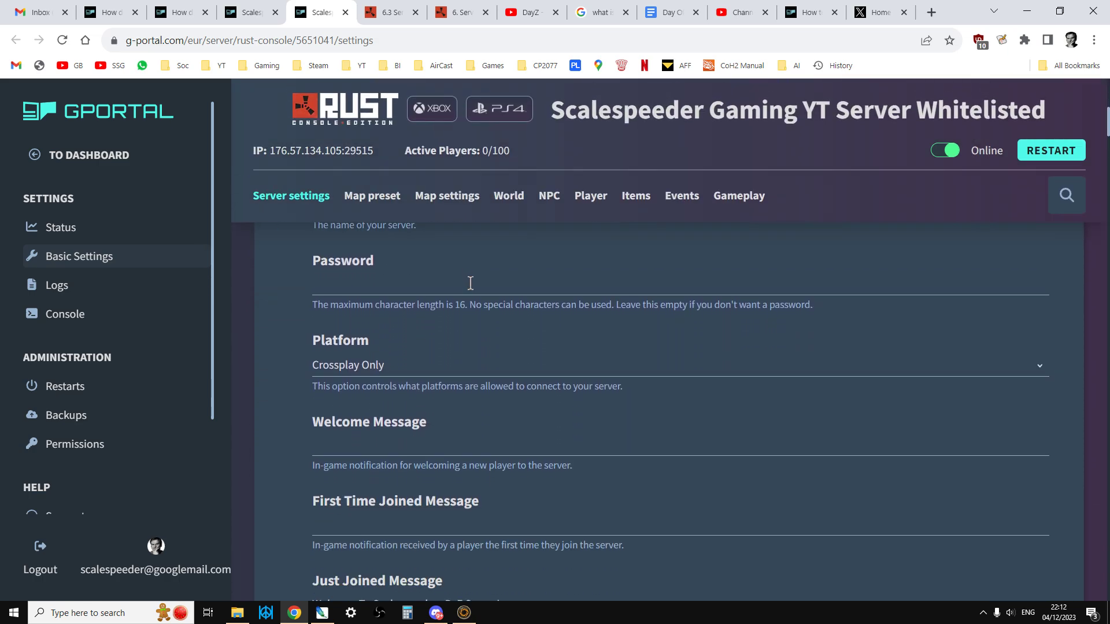
{"action": "scroll", "coordinate": [471, 283], "scroll_direction": "down", "scroll_amount": 3}
{"action": "scroll", "coordinate": [471, 292], "scroll_direction": "down", "scroll_amount": 12}
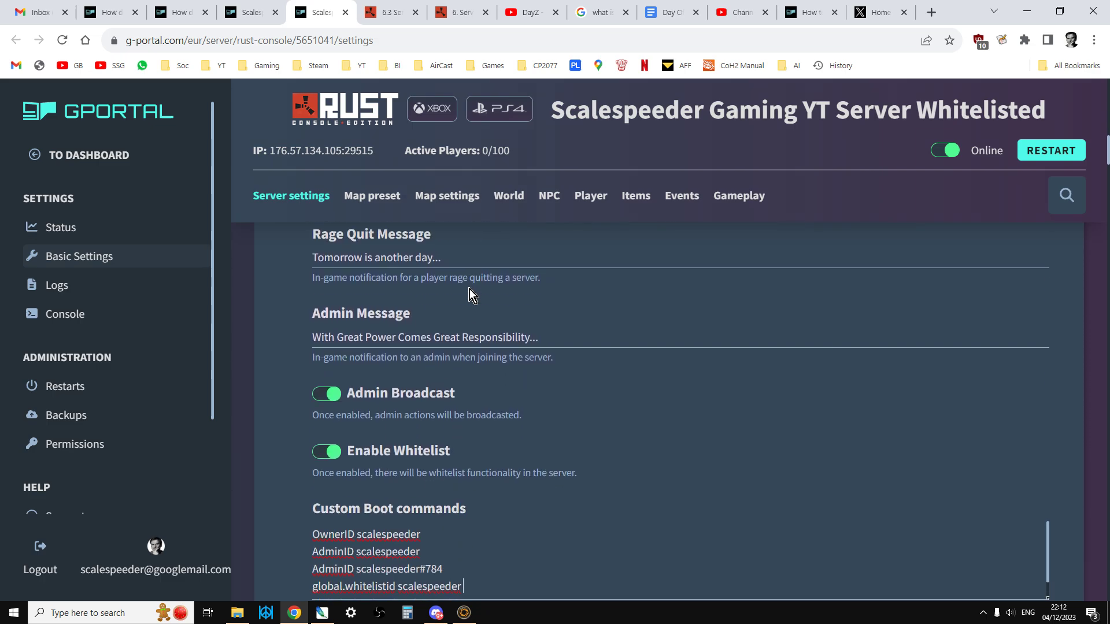
{"action": "scroll", "coordinate": [462, 284], "scroll_direction": "up", "scroll_amount": 1}
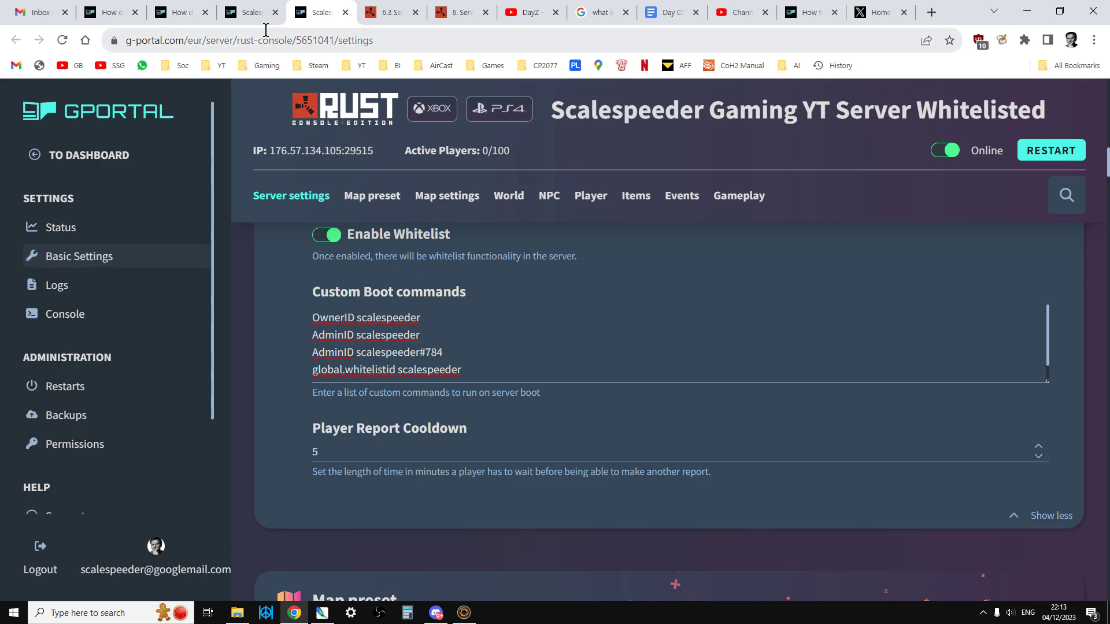
Send the whitelist command in the server console and highlight the ID filter list entry it returns.
{"action": "left_click", "coordinate": [253, 12]}
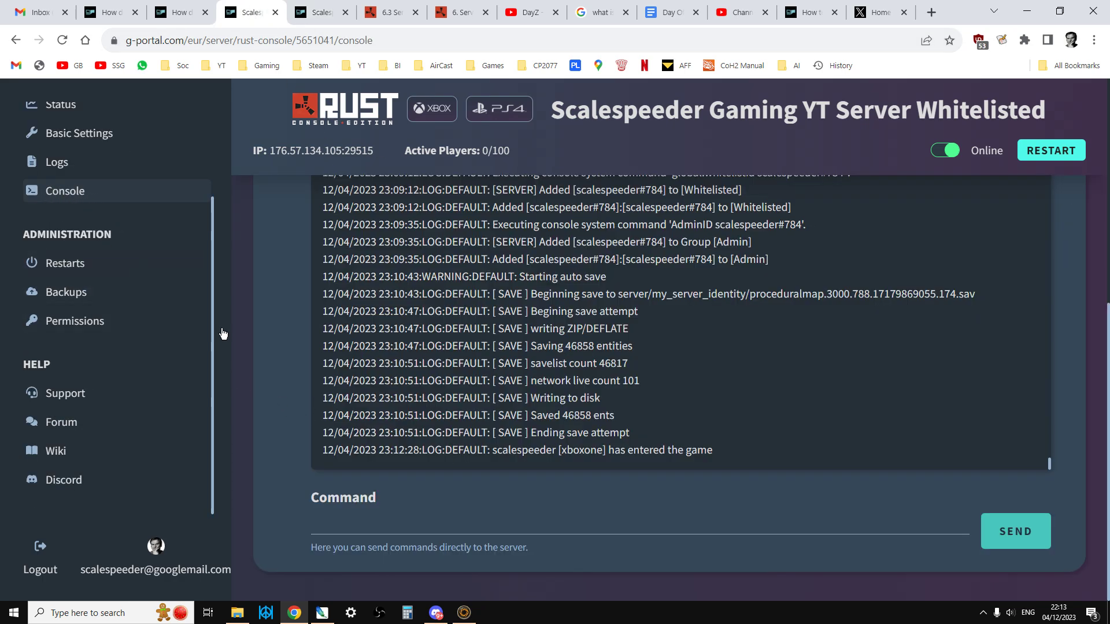
{"action": "left_click", "coordinate": [385, 520]}
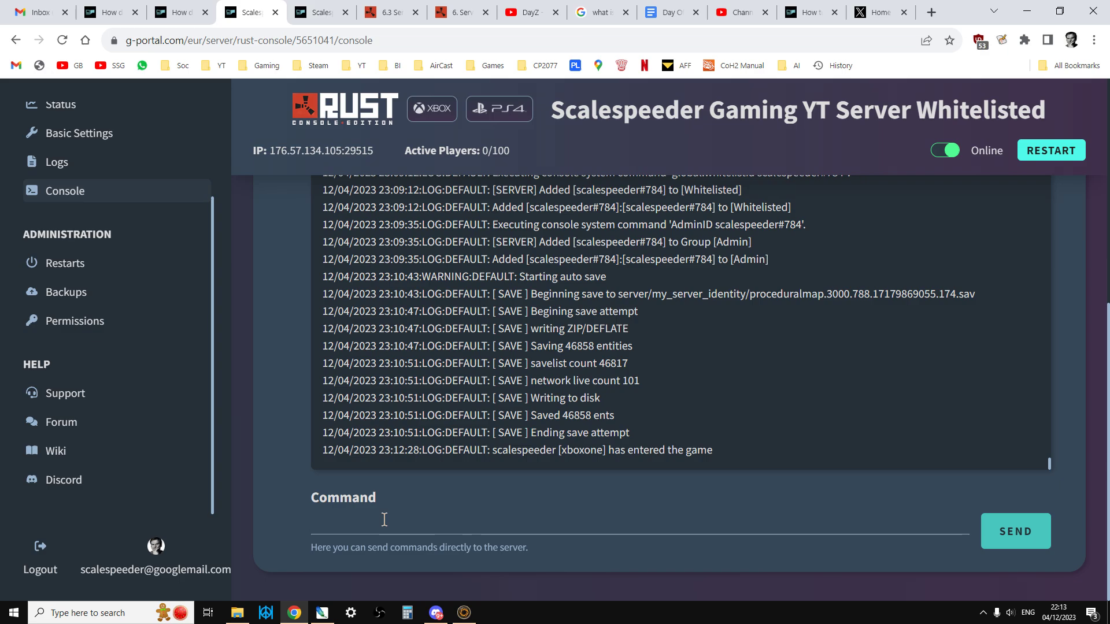
{"action": "type", "text": "whitelist"}
{"action": "key", "text": "Return"}
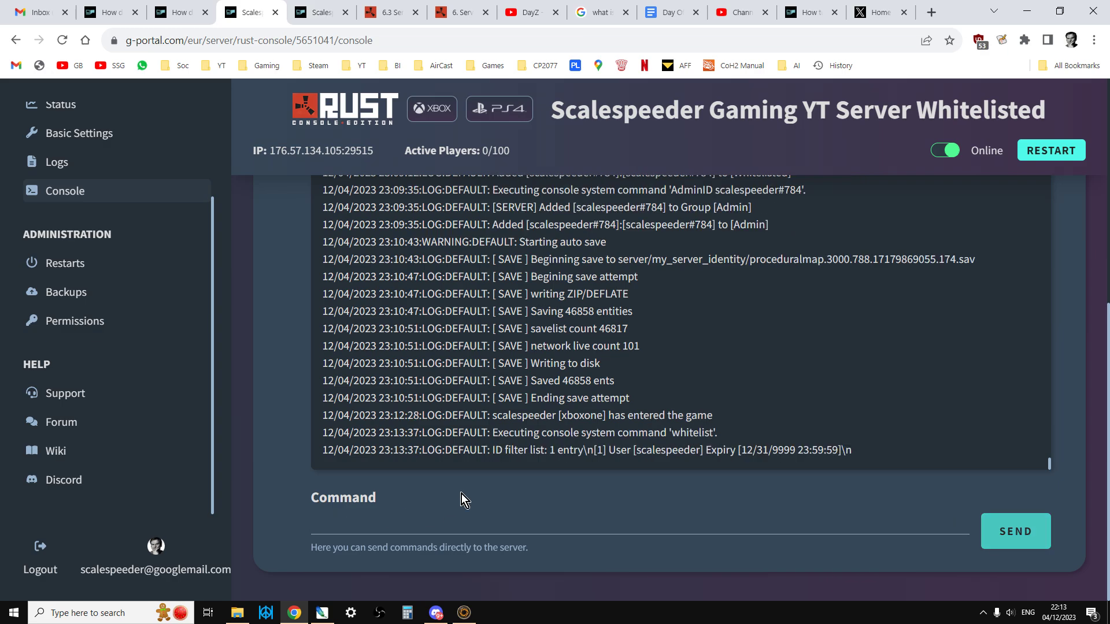
{"action": "left_click_drag", "start_coordinate": [490, 450], "coordinate": [861, 458]}
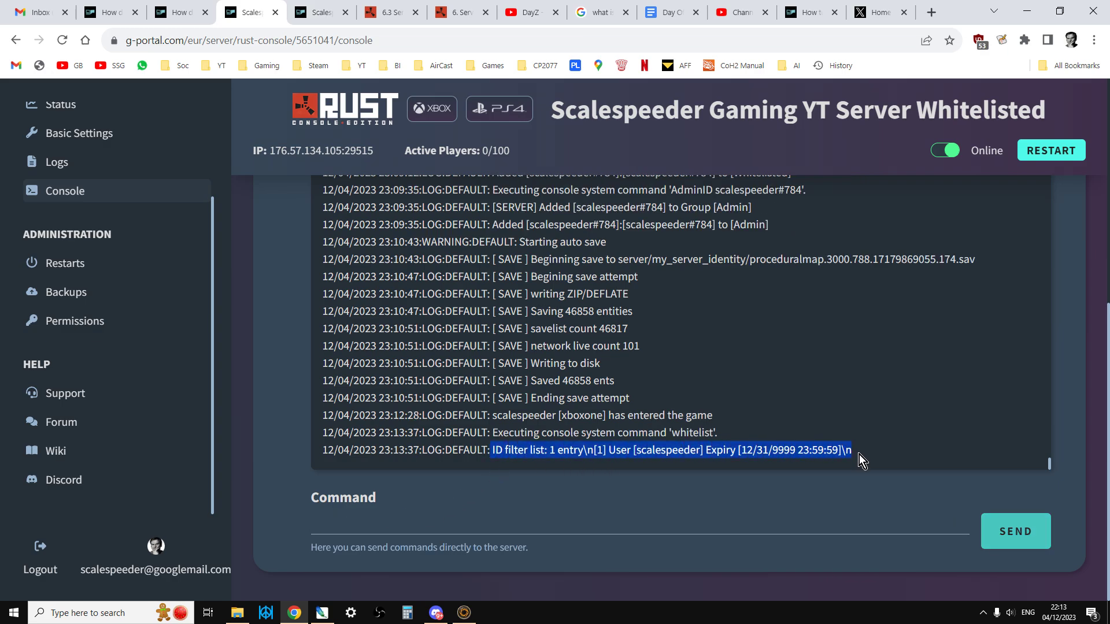
{"action": "left_click", "coordinate": [640, 450]}
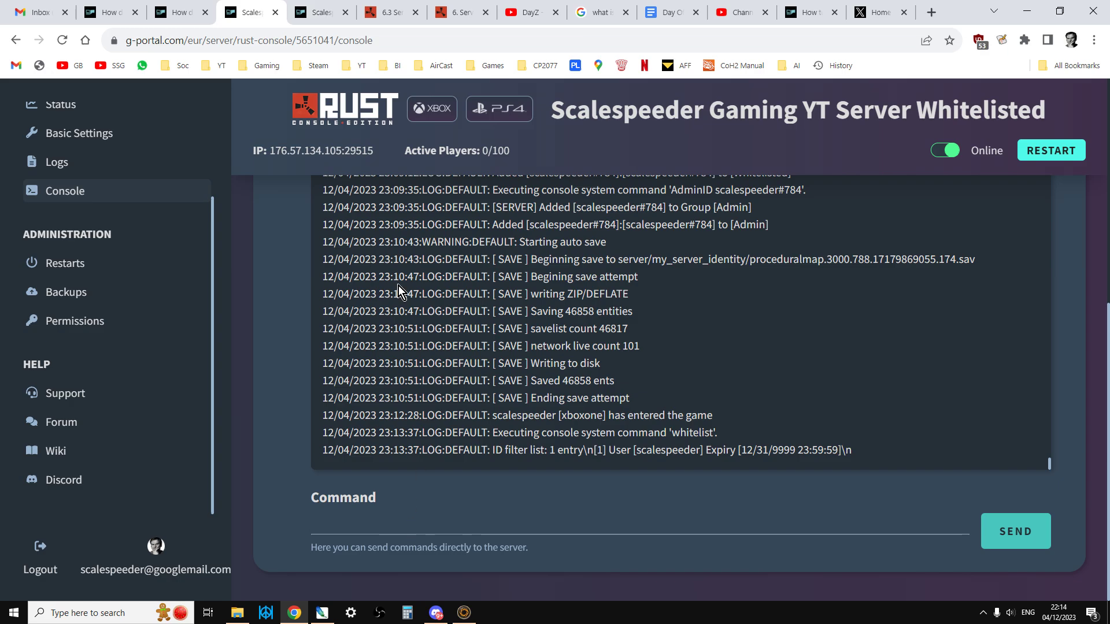
Return to the server settings and highlight the OwnerID, AdminID and global.whitelistid lines in the custom boot commands.
{"action": "left_click", "coordinate": [316, 16]}
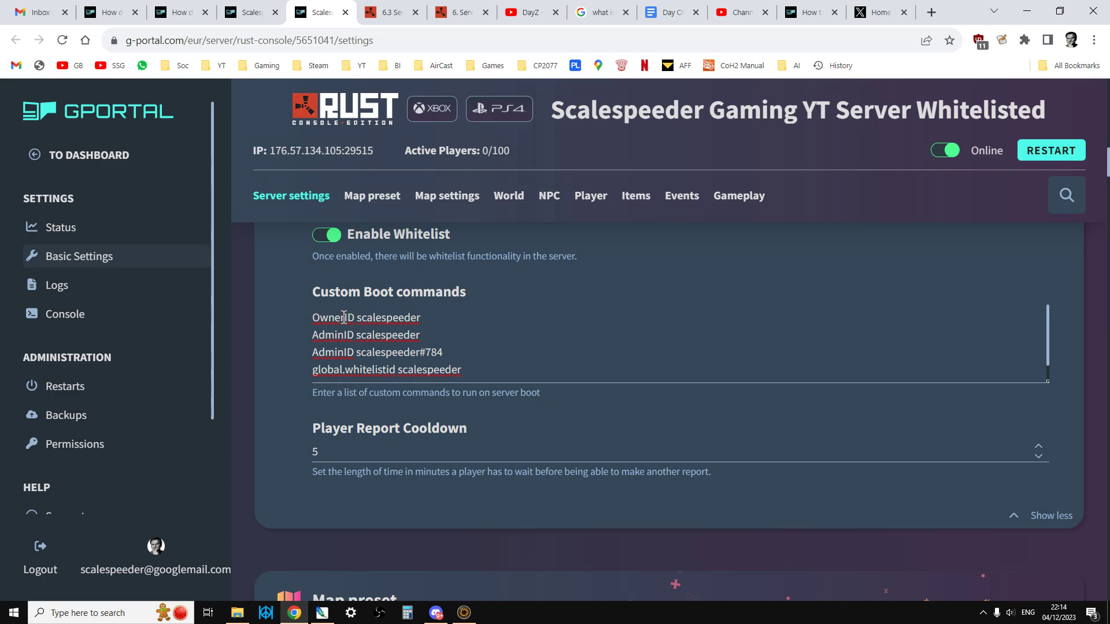
{"action": "left_click_drag", "start_coordinate": [314, 319], "coordinate": [480, 365]}
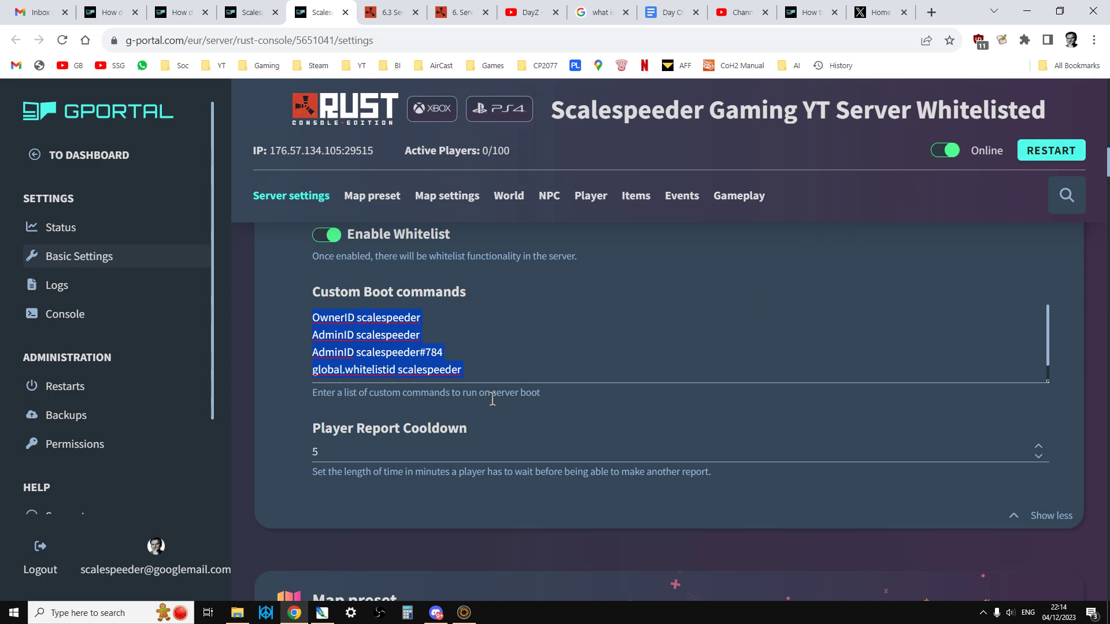
{"action": "left_click", "coordinate": [480, 368]}
{"action": "left_click_drag", "start_coordinate": [421, 318], "coordinate": [312, 318]}
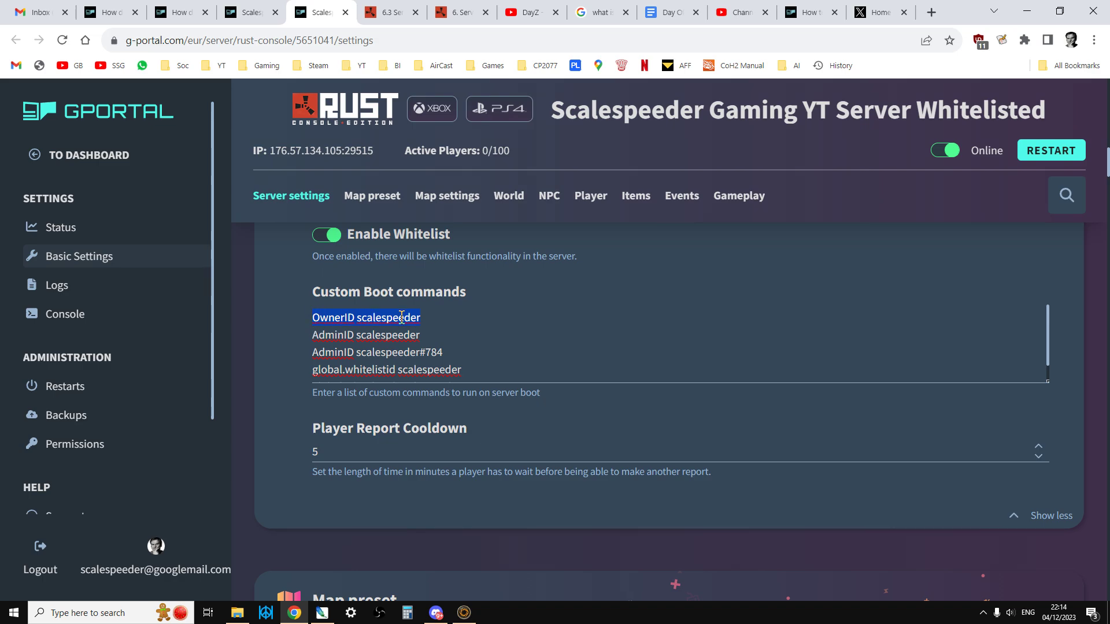
{"action": "left_click", "coordinate": [426, 337]}
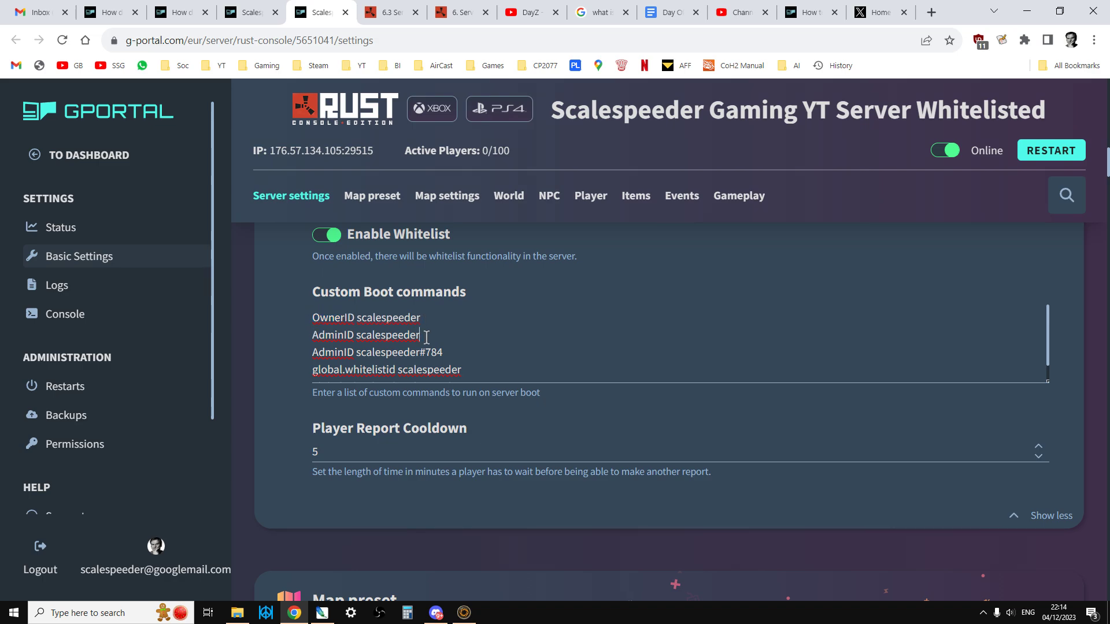
{"action": "left_click_drag", "start_coordinate": [426, 337], "coordinate": [306, 338]}
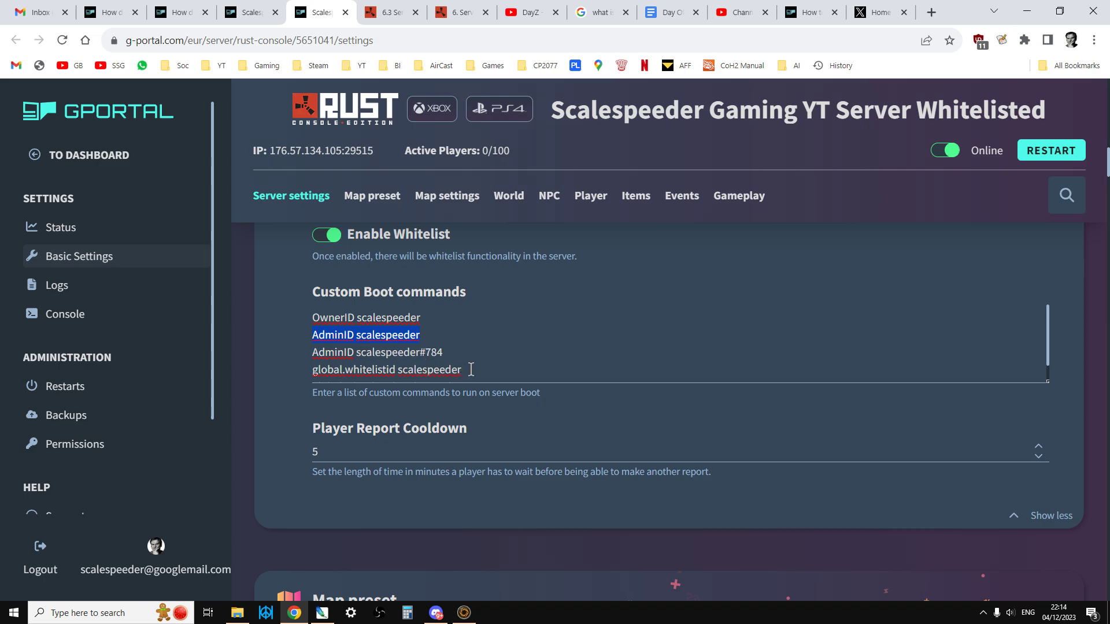
{"action": "left_click_drag", "start_coordinate": [472, 370], "coordinate": [307, 373]}
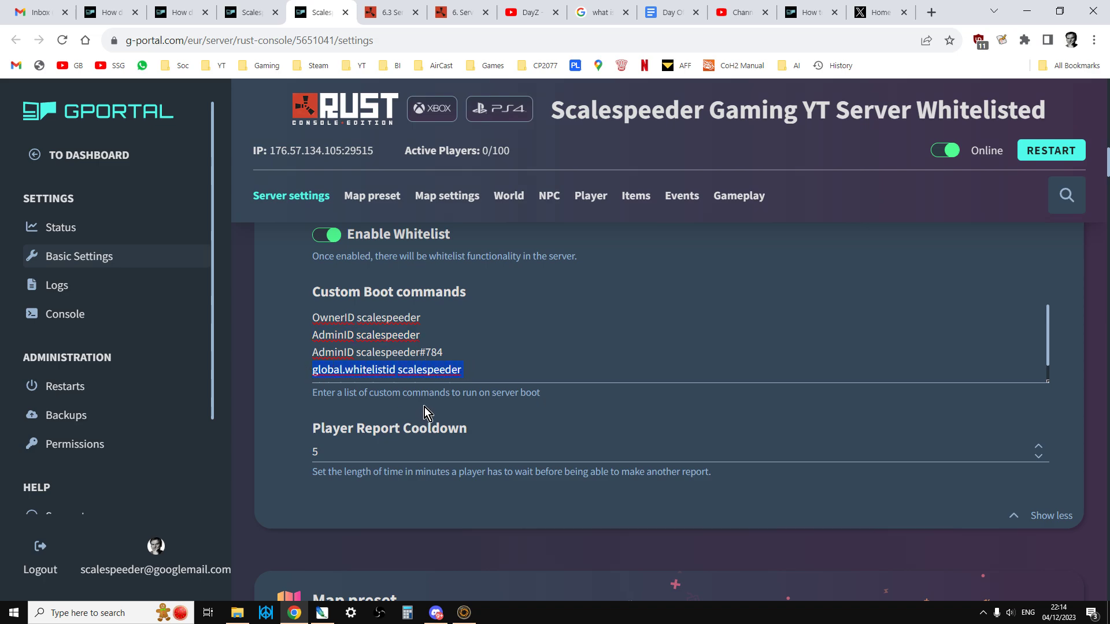
Examine the Enable Whitelist option and highlight the gamertag in the OwnerID boot command.
{"action": "scroll", "coordinate": [427, 408], "scroll_direction": "up", "scroll_amount": 1}
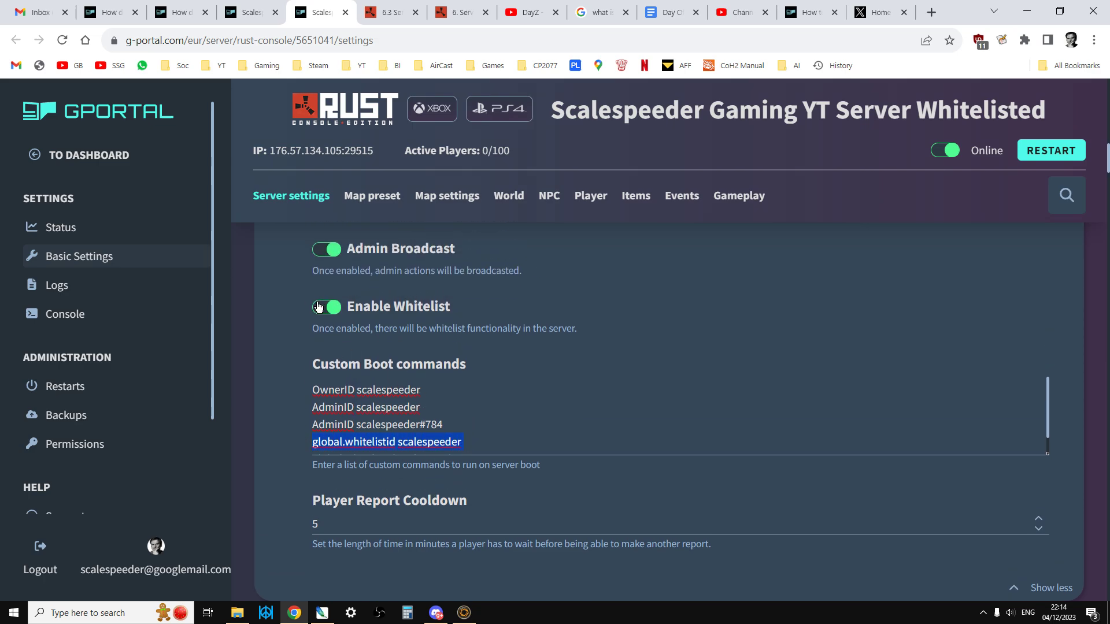
{"action": "scroll", "coordinate": [390, 393], "scroll_direction": "down", "scroll_amount": 1}
{"action": "scroll", "coordinate": [455, 431], "scroll_direction": "up", "scroll_amount": 1}
{"action": "scroll", "coordinate": [492, 419], "scroll_direction": "down", "scroll_amount": 1}
{"action": "scroll", "coordinate": [493, 419], "scroll_direction": "up", "scroll_amount": 1}
{"action": "left_click", "coordinate": [420, 391]}
{"action": "left_click_drag", "start_coordinate": [420, 391], "coordinate": [357, 392]}
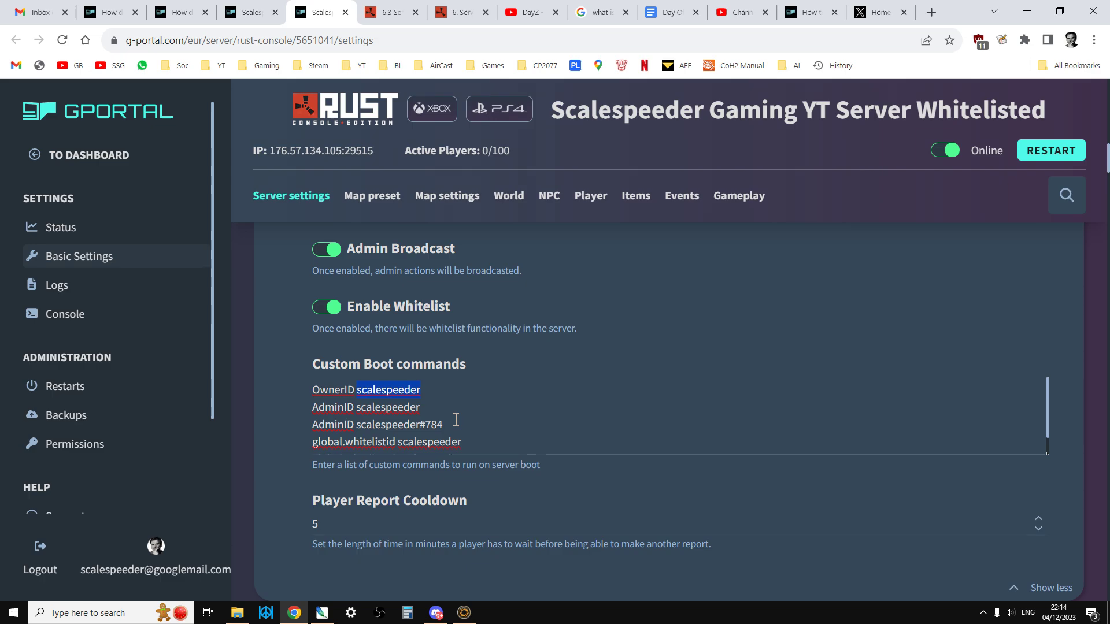
Try enclosing the gamertag of the OwnerID boot command in double quotation marks.
{"action": "left_click", "coordinate": [431, 397]}
{"action": "type", "text": "\""}
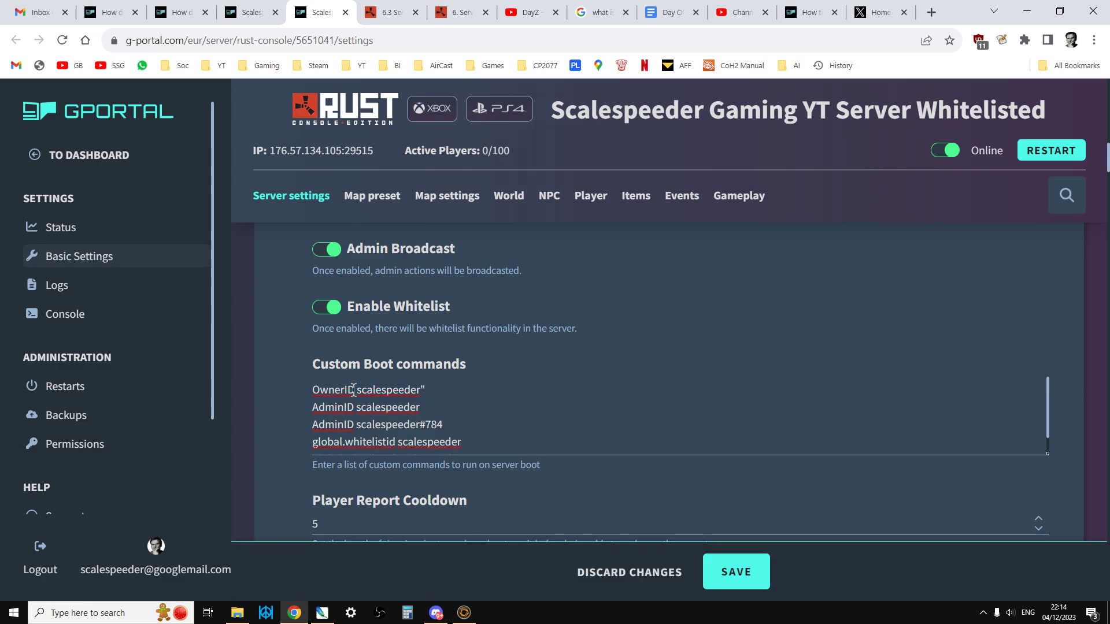
{"action": "left_click", "coordinate": [354, 390]}
{"action": "type", "text": "\""}
{"action": "key", "text": "BackSpace"}
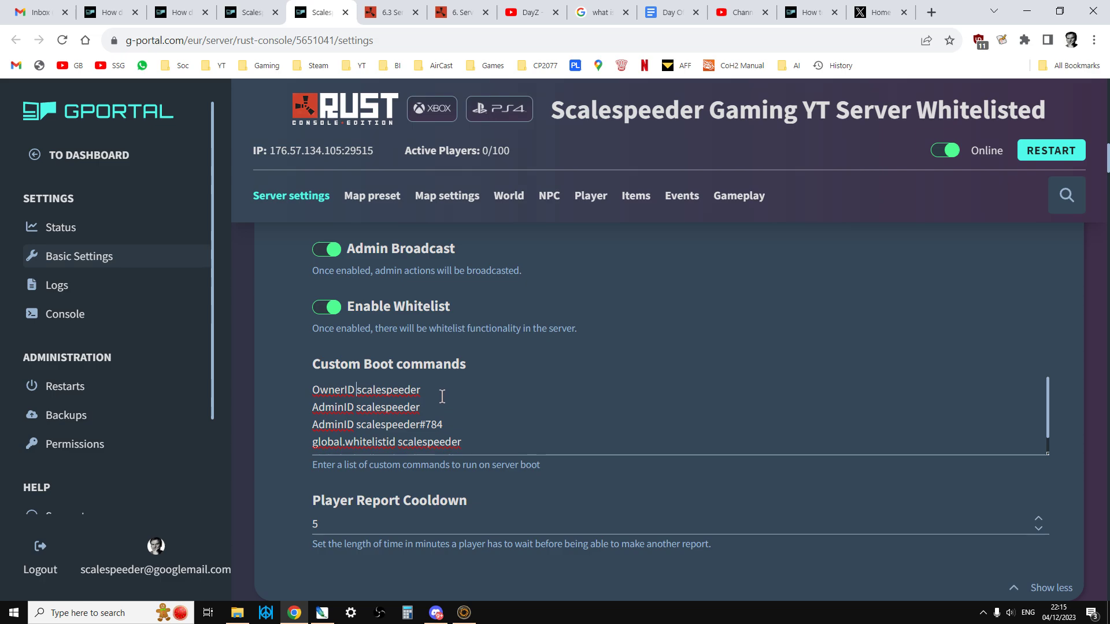
Highlight the gamertag with its numeric suffix in the last global.whitelistid boot command.
{"action": "scroll", "coordinate": [442, 396], "scroll_direction": "down", "scroll_amount": 1}
{"action": "scroll", "coordinate": [443, 397], "scroll_direction": "up", "scroll_amount": 1}
{"action": "scroll", "coordinate": [538, 403], "scroll_direction": "down", "scroll_amount": 1}
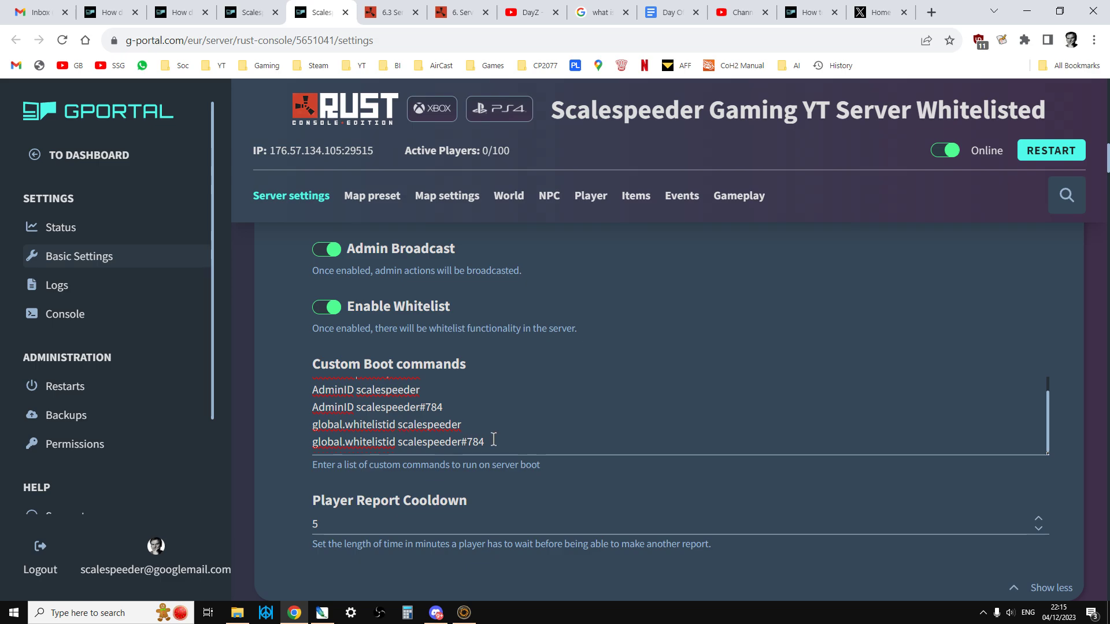
{"action": "left_click_drag", "start_coordinate": [493, 441], "coordinate": [404, 444]}
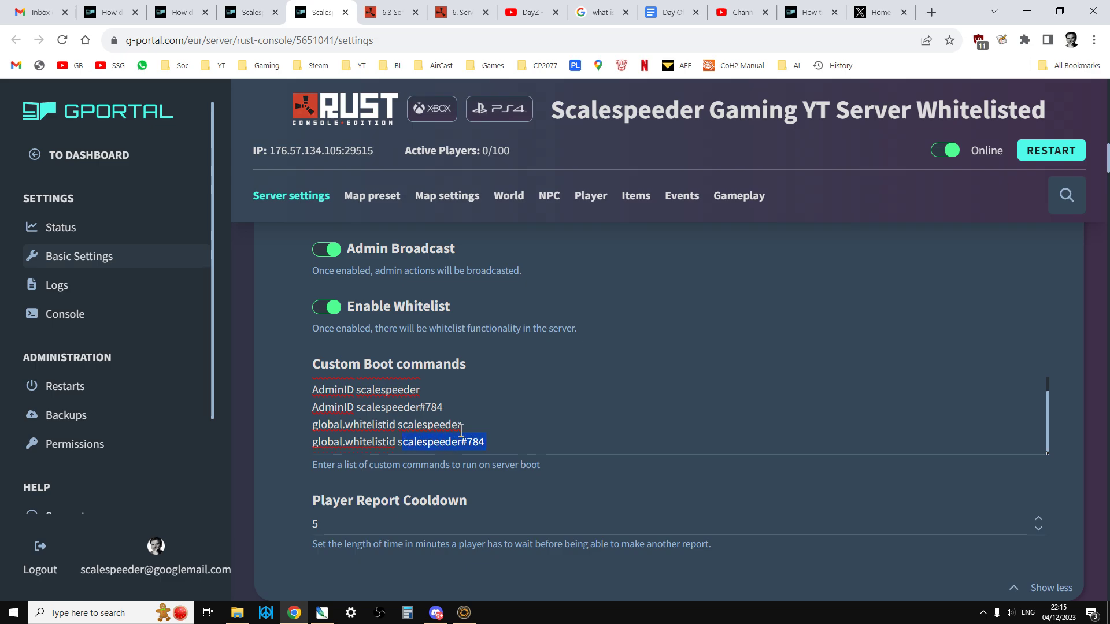
Check the quotation marks in the wiki's global.whitelistid example and bring up the wiki's server commands overview.
{"action": "left_click", "coordinate": [399, 14]}
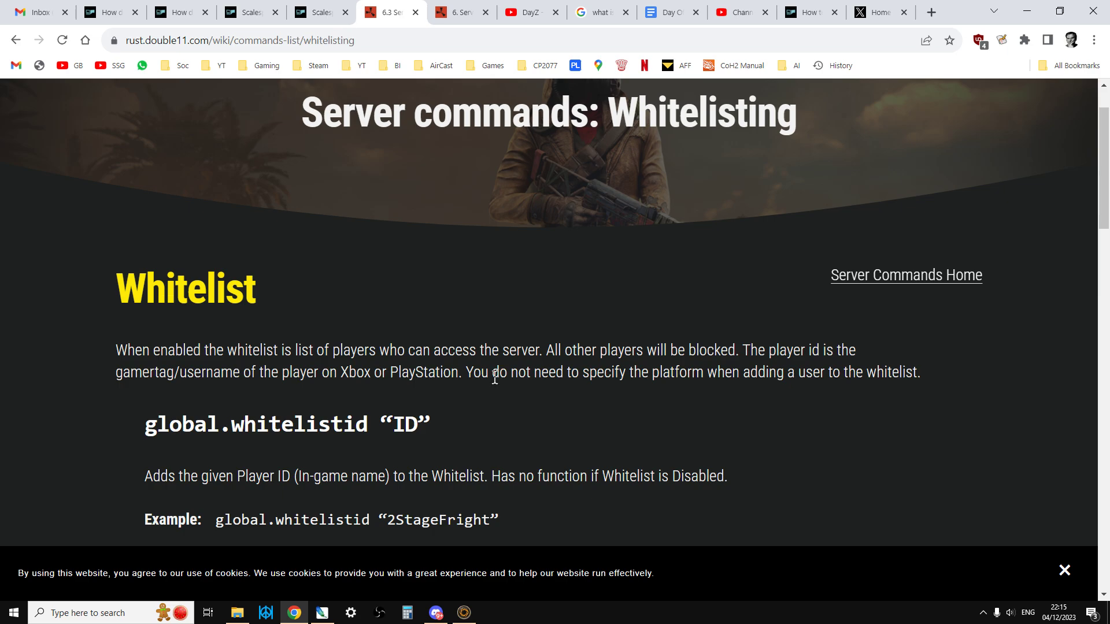
{"action": "scroll", "coordinate": [428, 446], "scroll_direction": "down", "scroll_amount": 1}
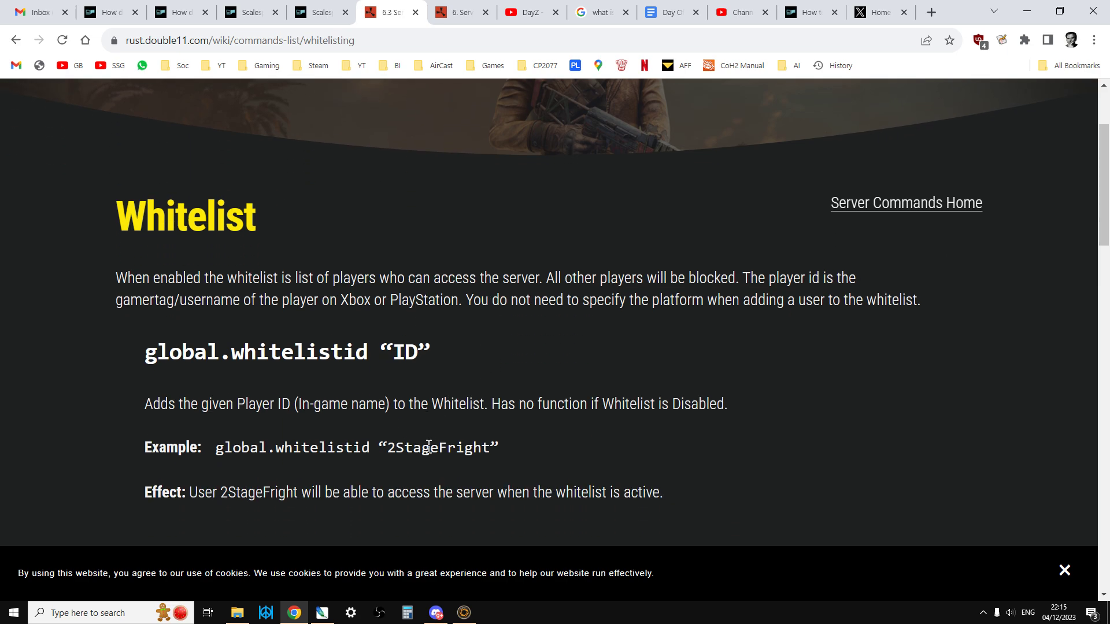
{"action": "left_click_drag", "start_coordinate": [386, 444], "coordinate": [377, 443]}
{"action": "double_click", "coordinate": [492, 446]}
{"action": "left_click", "coordinate": [443, 20]}
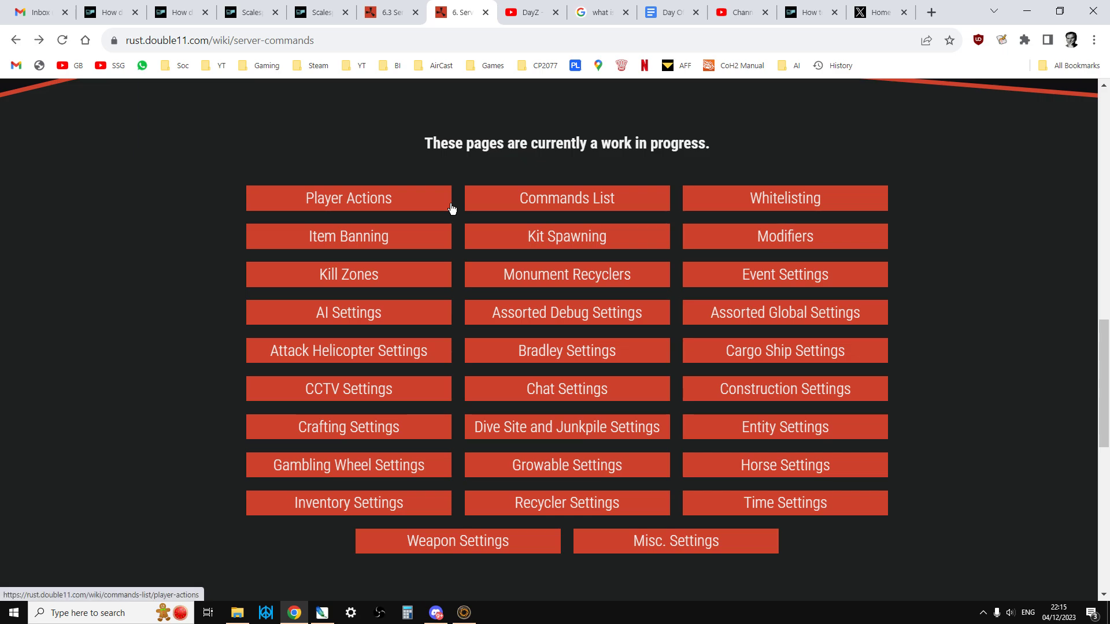
Copy the OwnerID command line from the custom boot commands in the server's basic settings.
{"action": "left_click", "coordinate": [179, 14]}
{"action": "left_click", "coordinate": [253, 14]}
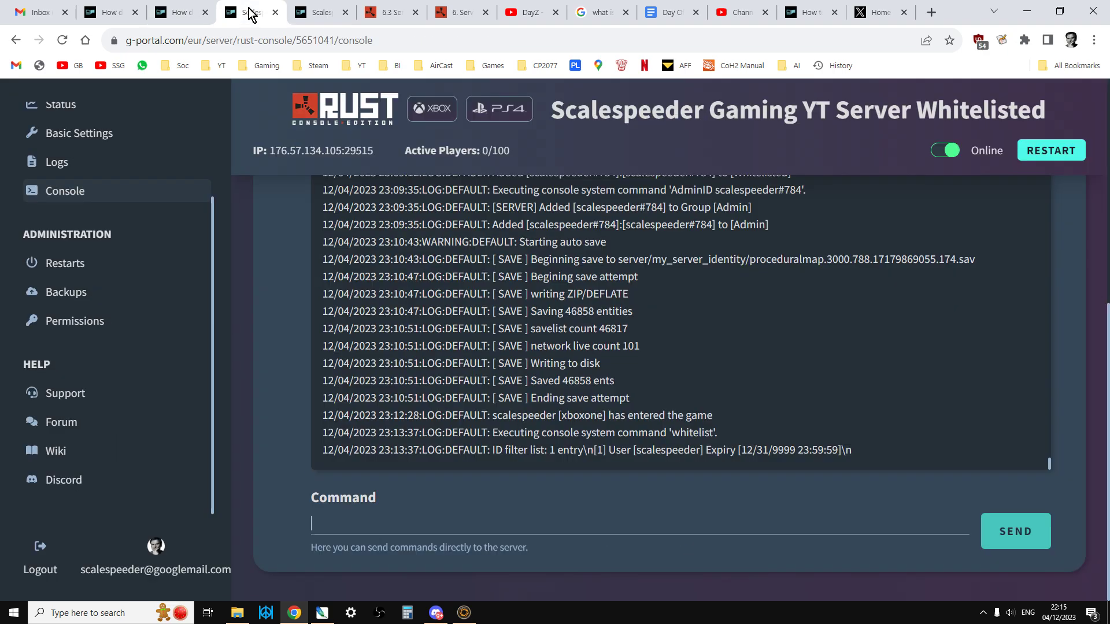
{"action": "left_click", "coordinate": [321, 14]}
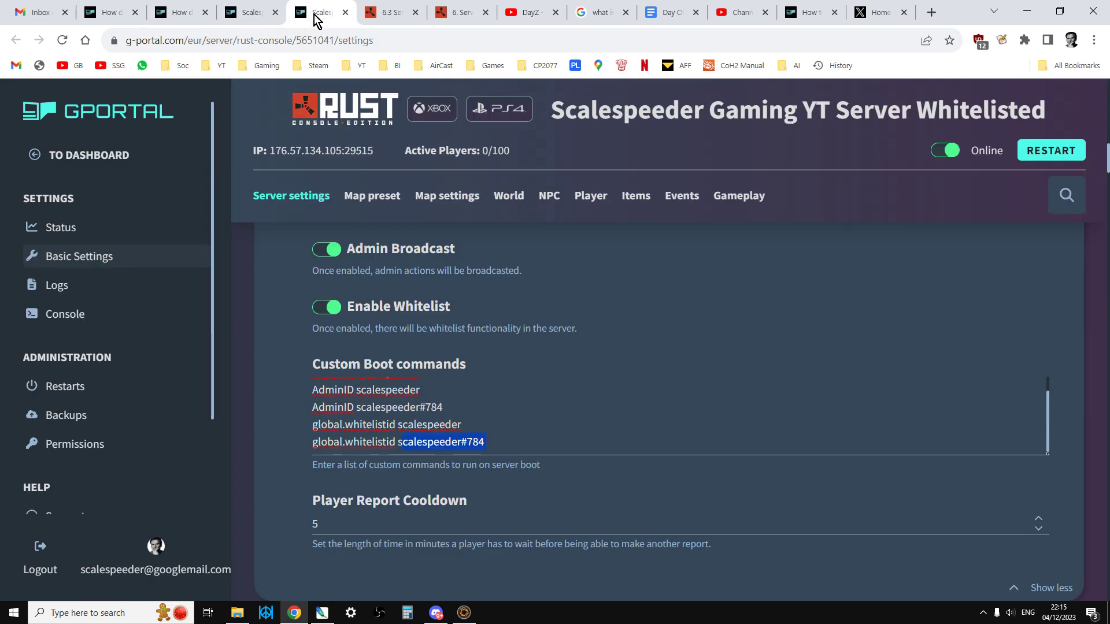
{"action": "scroll", "coordinate": [512, 385], "scroll_direction": "up", "scroll_amount": 1}
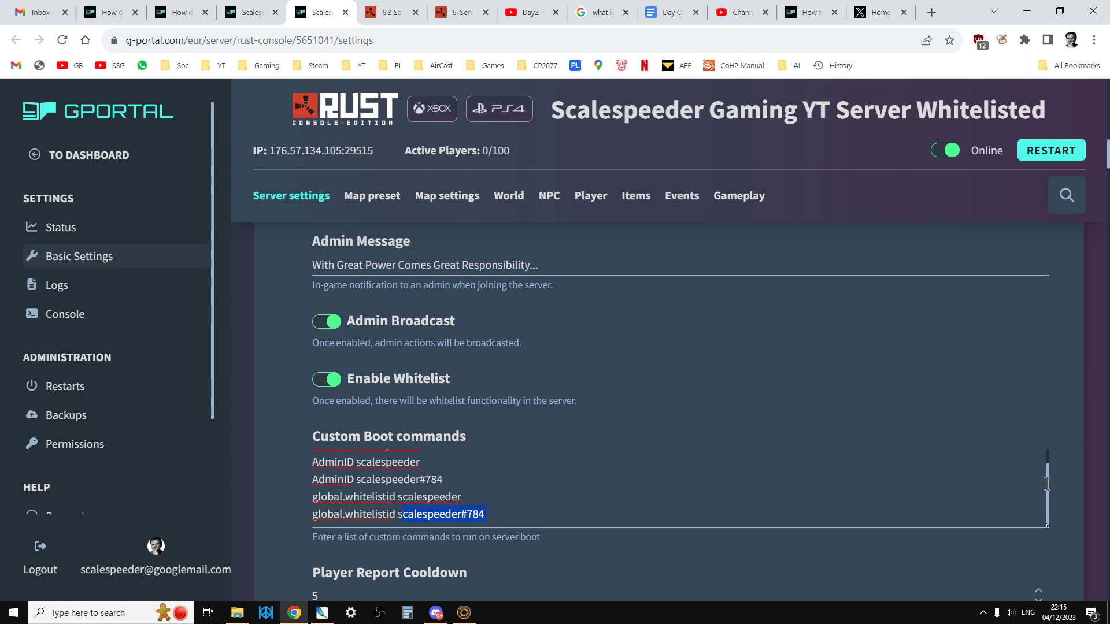
{"action": "left_click", "coordinate": [1050, 483]}
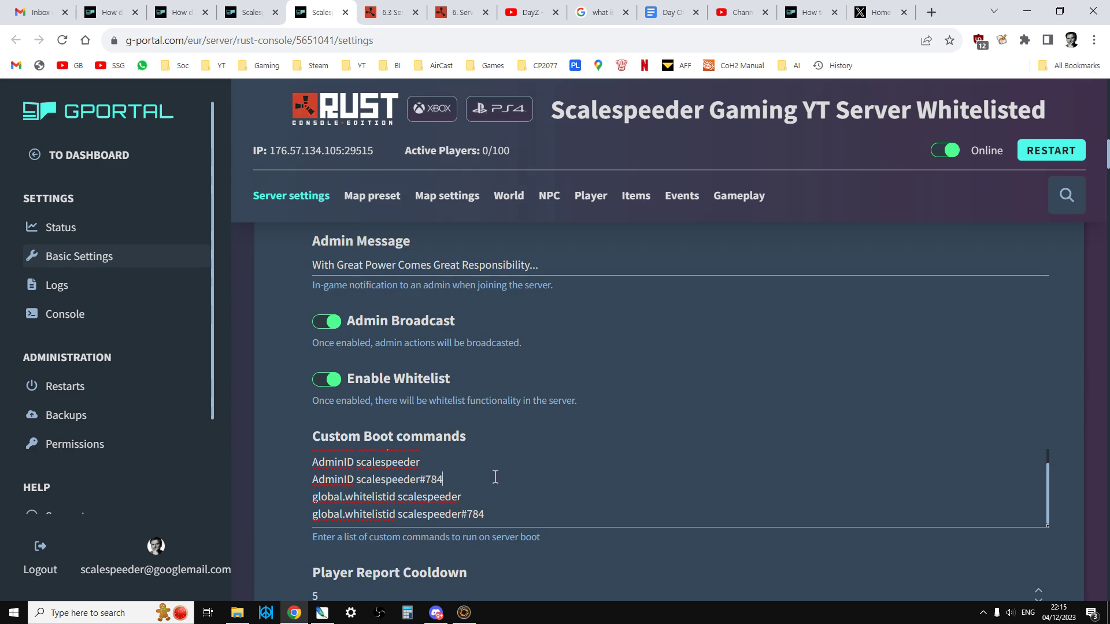
{"action": "scroll", "coordinate": [462, 474], "scroll_direction": "up", "scroll_amount": 1}
{"action": "left_click_drag", "start_coordinate": [421, 462], "coordinate": [310, 462]}
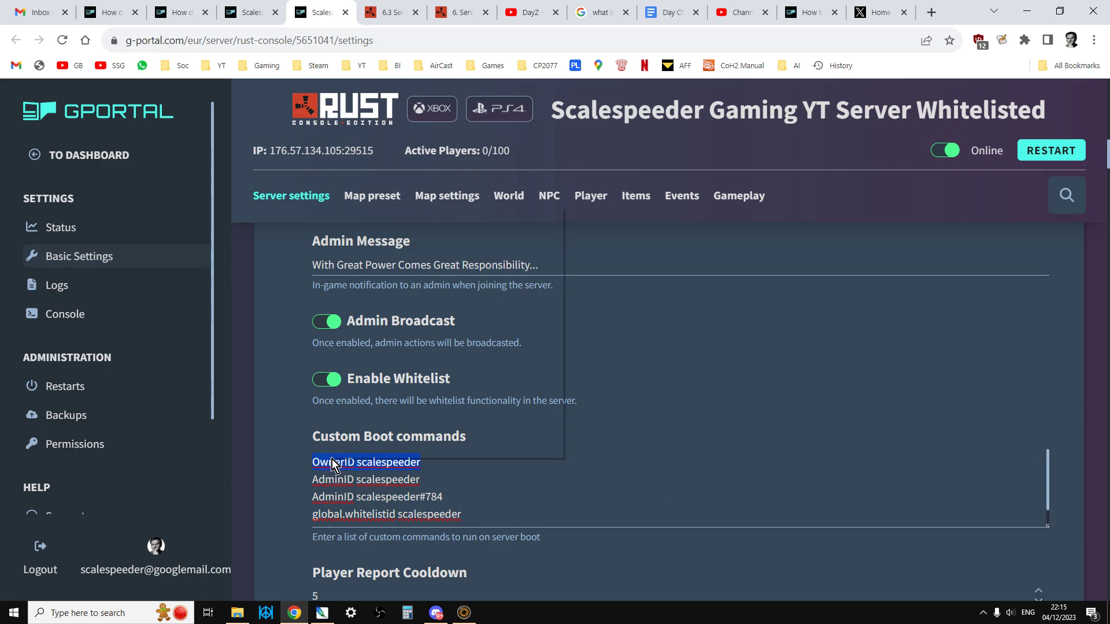
{"action": "right_click", "coordinate": [332, 460]}
{"action": "left_click", "coordinate": [385, 249]}
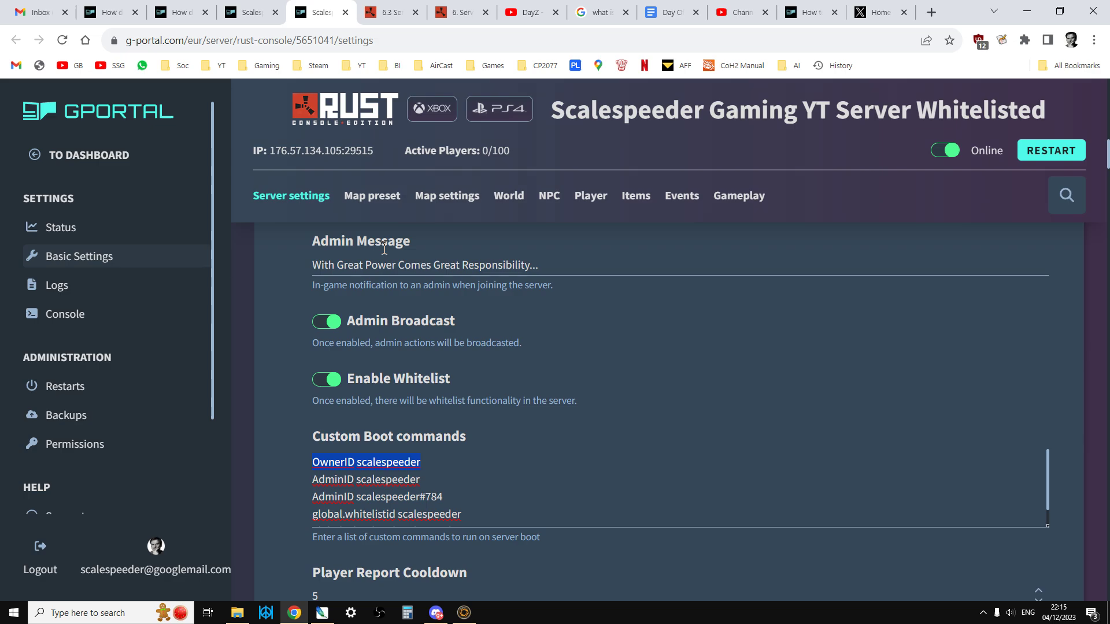
Run the copied OwnerID command in the server console and highlight the server's response to it.
{"action": "left_click", "coordinate": [267, 12]}
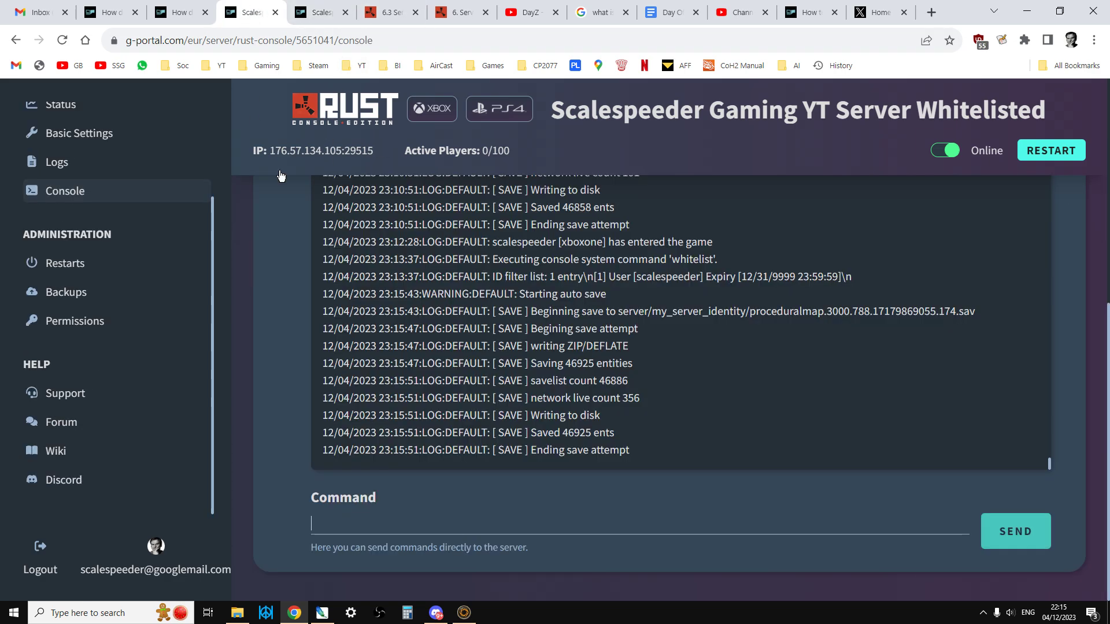
{"action": "left_click", "coordinate": [358, 523]}
{"action": "key", "text": "ctrl+v"}
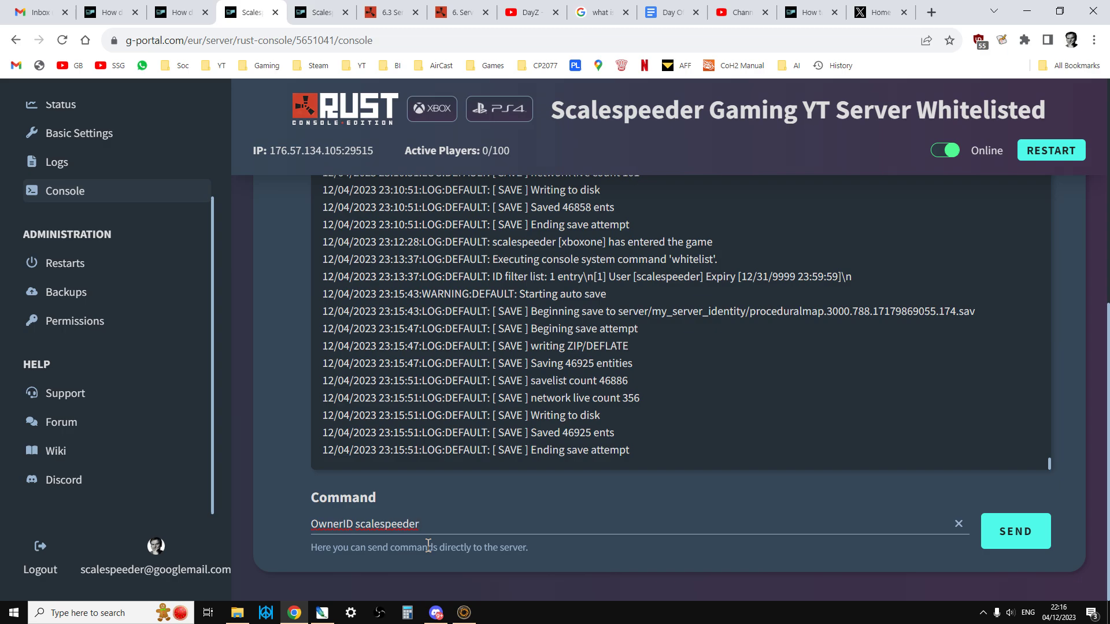
{"action": "key", "text": "Return"}
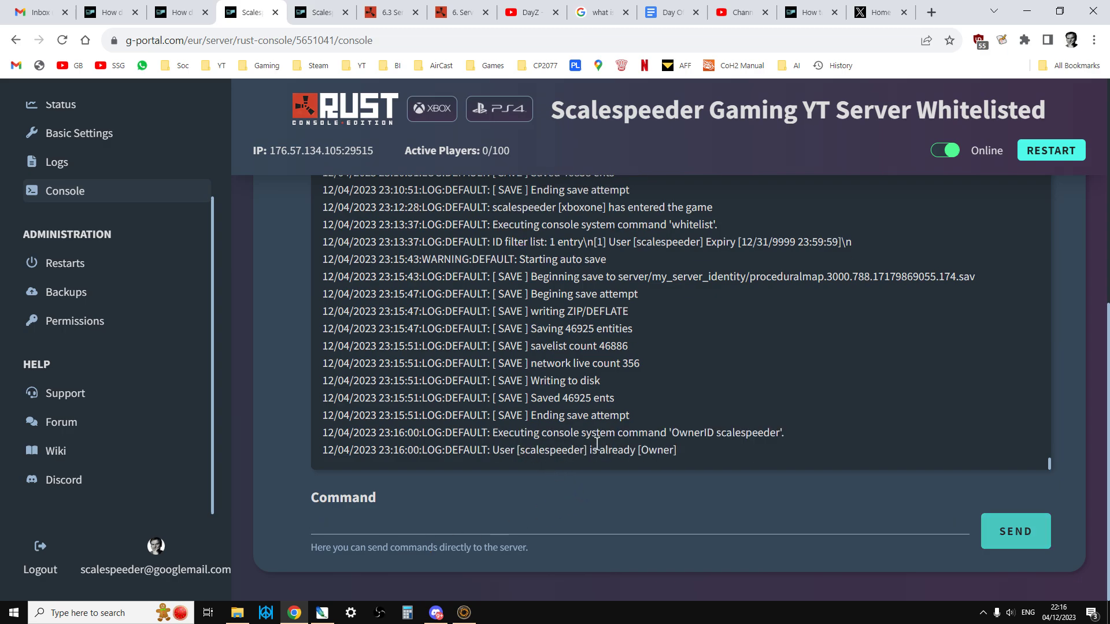
{"action": "left_click_drag", "start_coordinate": [493, 451], "coordinate": [678, 452]}
{"action": "left_click", "coordinate": [645, 480]}
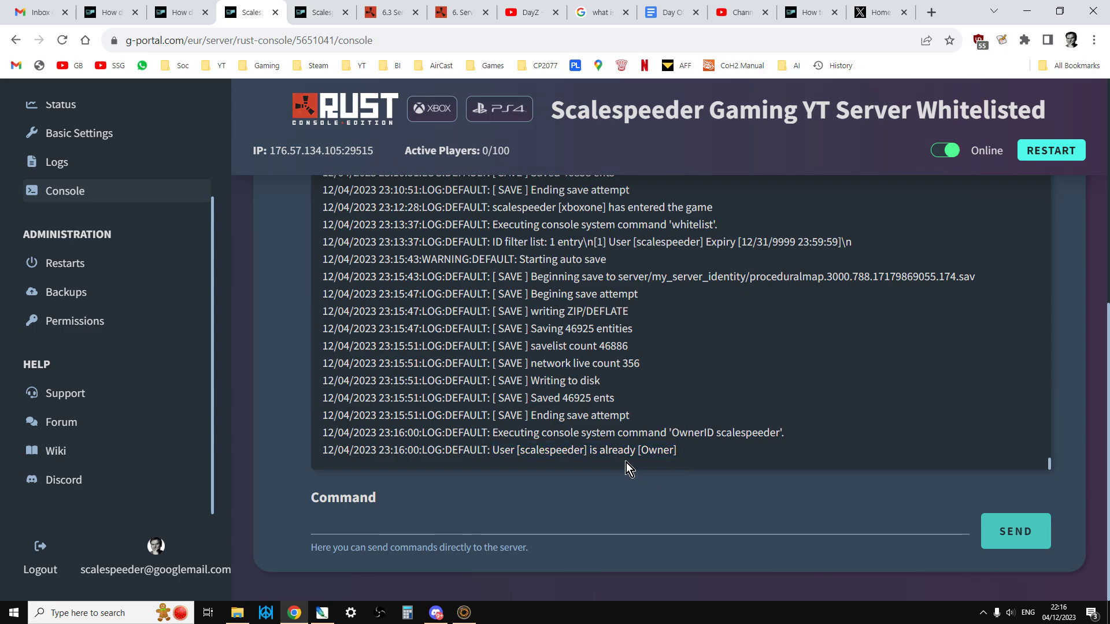
Copy the AdminID boot command with the plain gamertag and run it in the server console.
{"action": "left_click", "coordinate": [306, 14]}
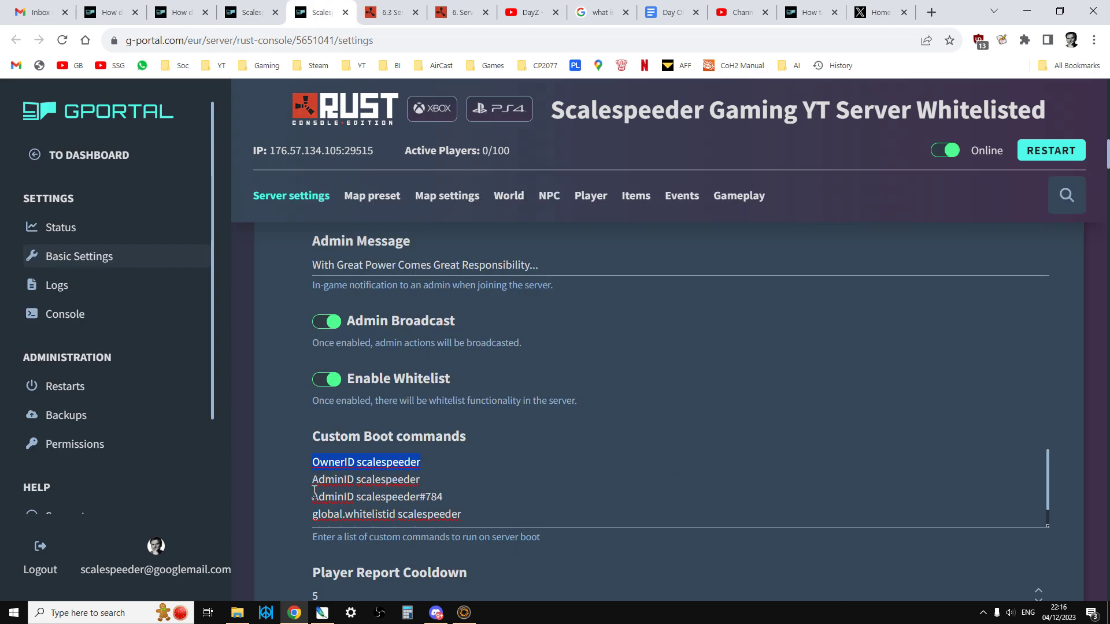
{"action": "left_click_drag", "start_coordinate": [314, 480], "coordinate": [417, 476]}
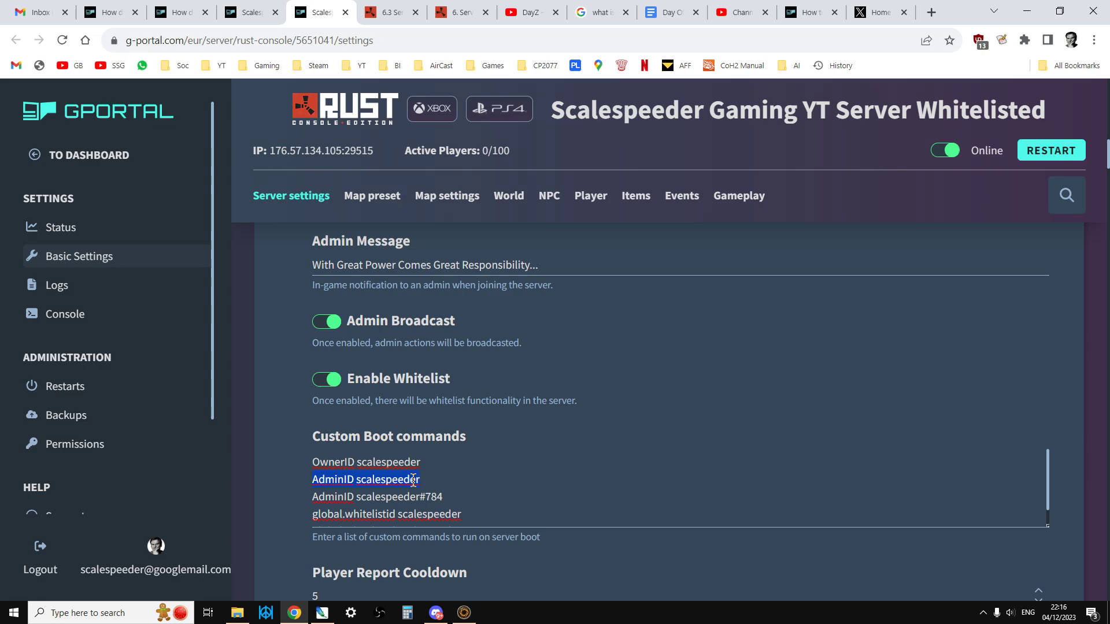
{"action": "right_click", "coordinate": [414, 480]}
{"action": "left_click", "coordinate": [449, 277]}
{"action": "left_click", "coordinate": [251, 12]}
{"action": "left_click", "coordinate": [347, 515]}
{"action": "key", "text": "ctrl+v"}
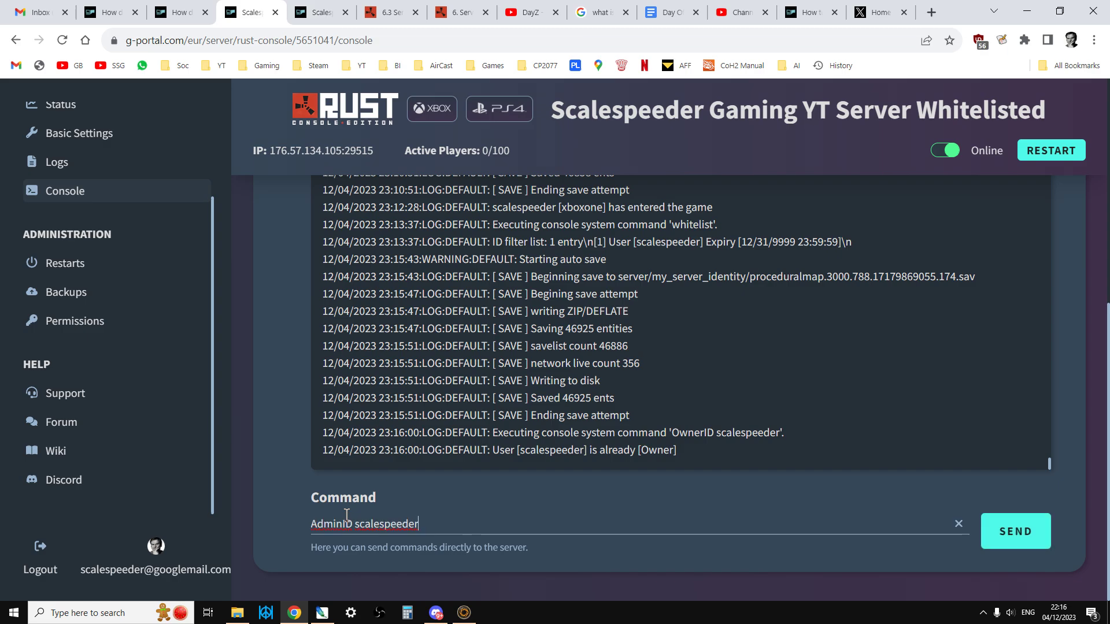
{"action": "key", "text": "Return"}
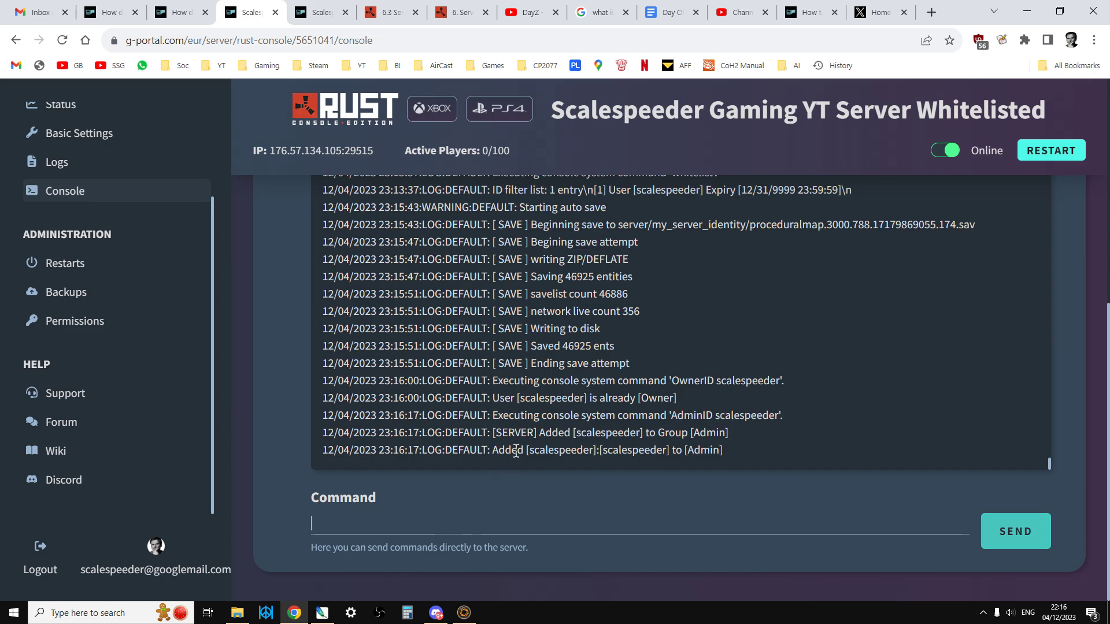
Copy the global.whitelistid boot command with the plain gamertag and run it in the server console.
{"action": "left_click", "coordinate": [315, 12]}
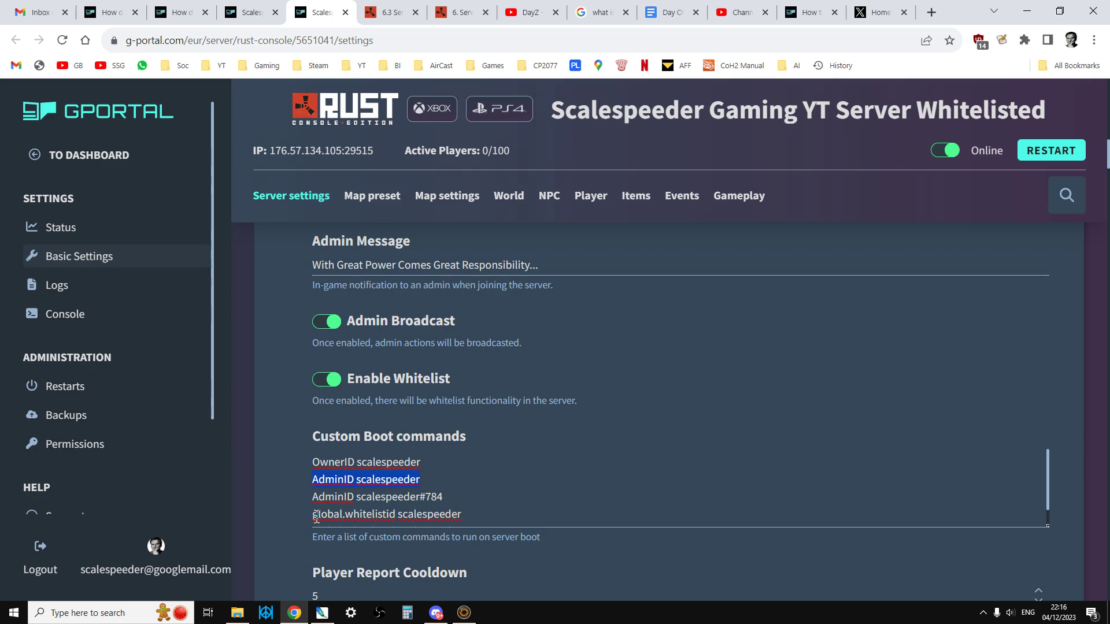
{"action": "left_click_drag", "start_coordinate": [313, 514], "coordinate": [470, 514]}
{"action": "right_click", "coordinate": [454, 516]}
{"action": "left_click", "coordinate": [515, 311]}
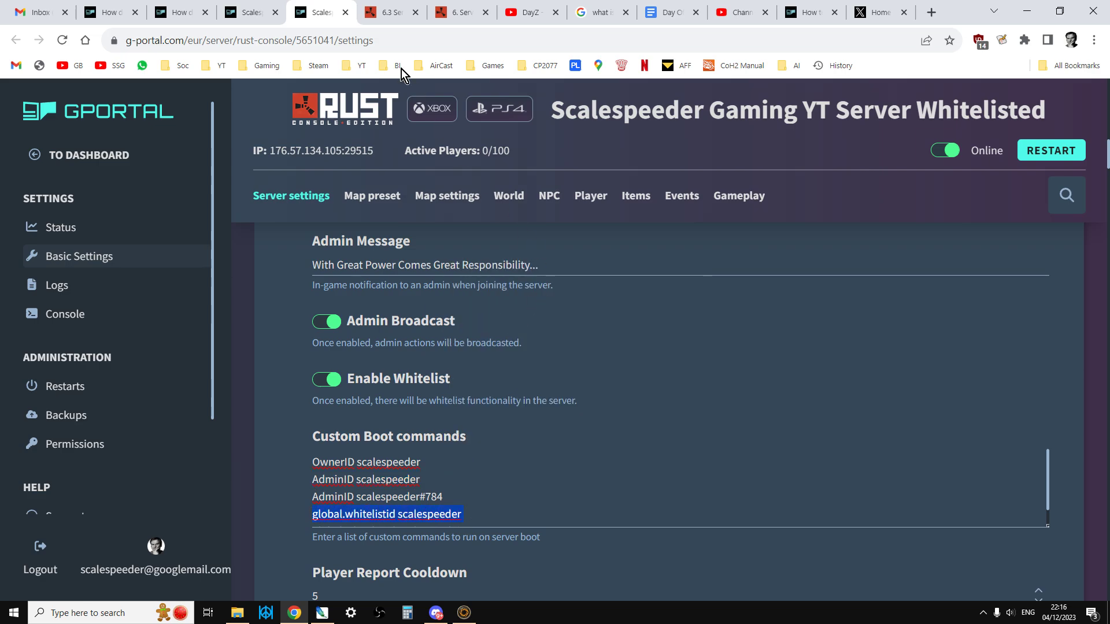
{"action": "left_click", "coordinate": [249, 13]}
{"action": "left_click", "coordinate": [429, 531]}
{"action": "key", "text": "ctrl+v"}
{"action": "key", "text": "Return"}
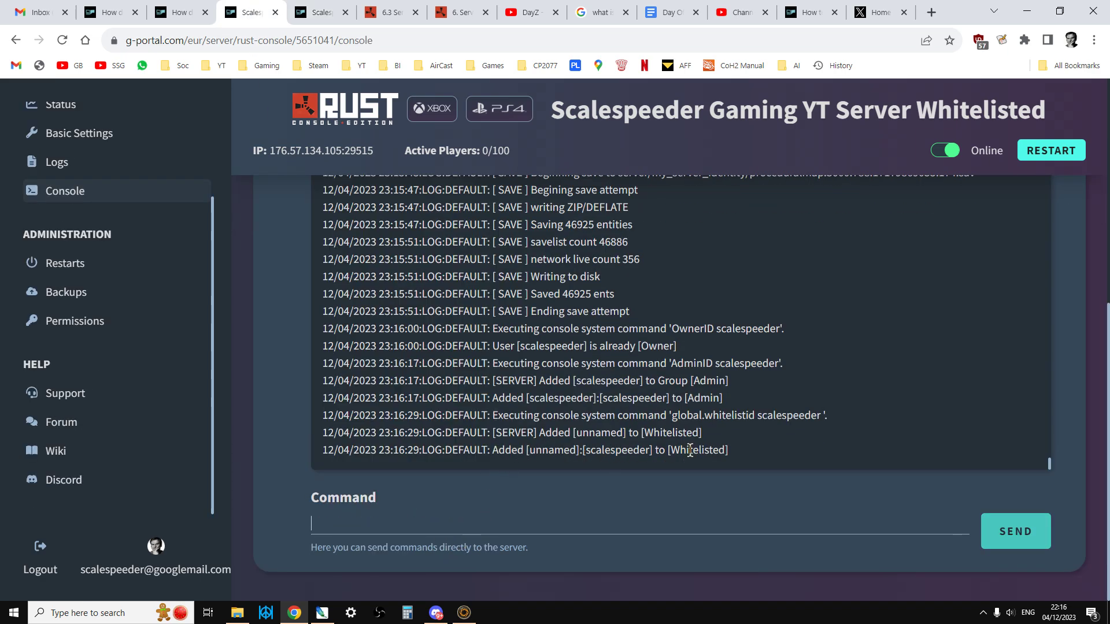
Copy the AdminID boot command whose gamertag has the numeric suffix and run it in the server console.
{"action": "left_click", "coordinate": [309, 11]}
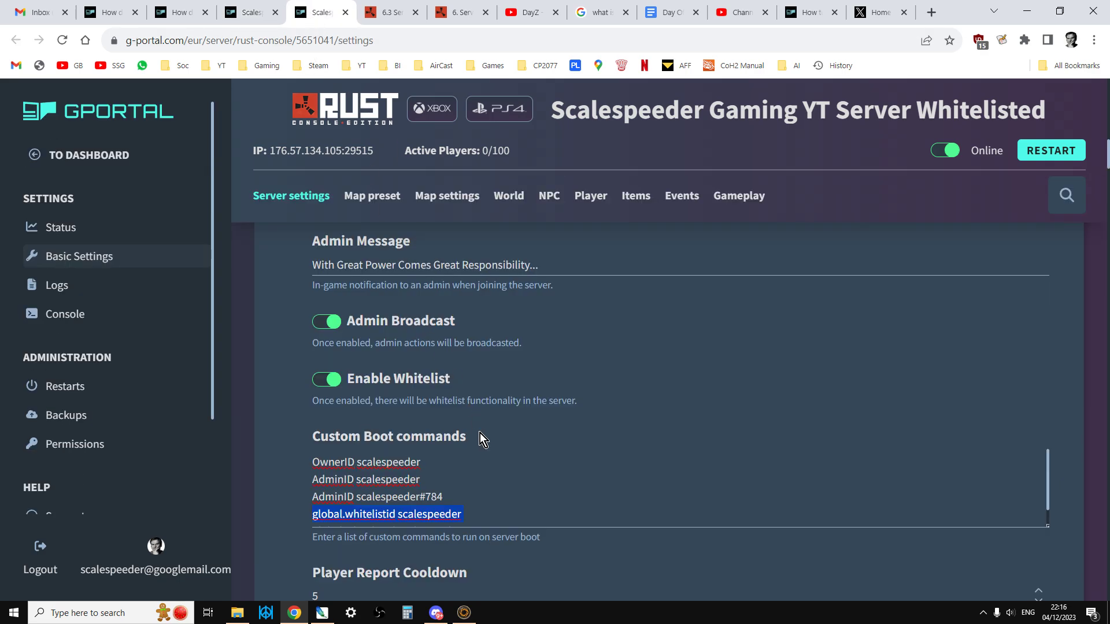
{"action": "scroll", "coordinate": [496, 457], "scroll_direction": "down", "scroll_amount": 1}
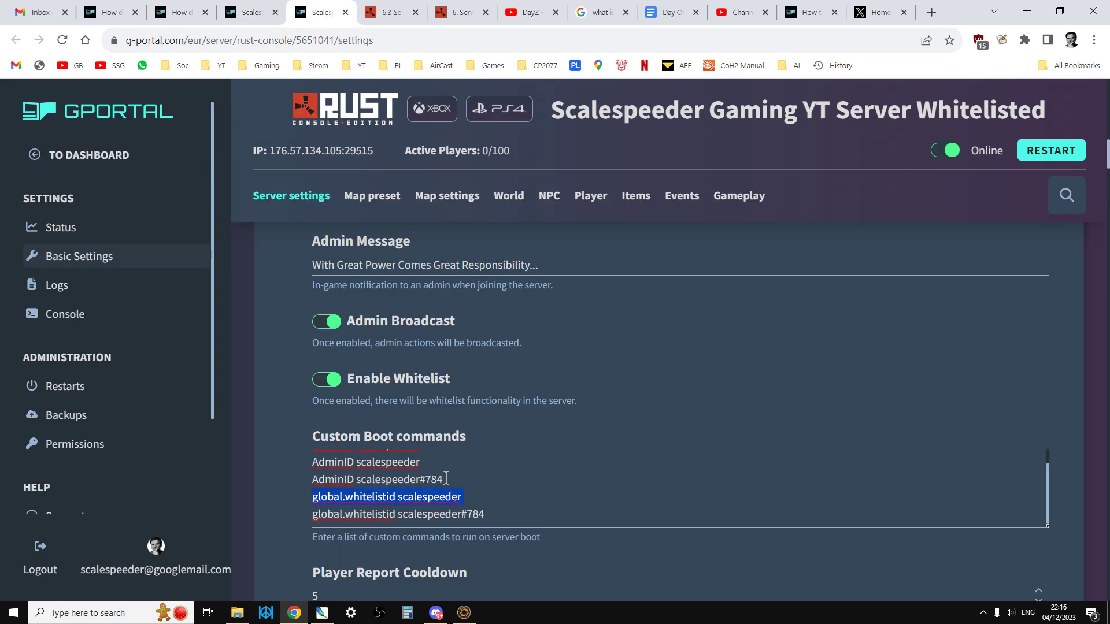
{"action": "left_click_drag", "start_coordinate": [444, 480], "coordinate": [313, 479]}
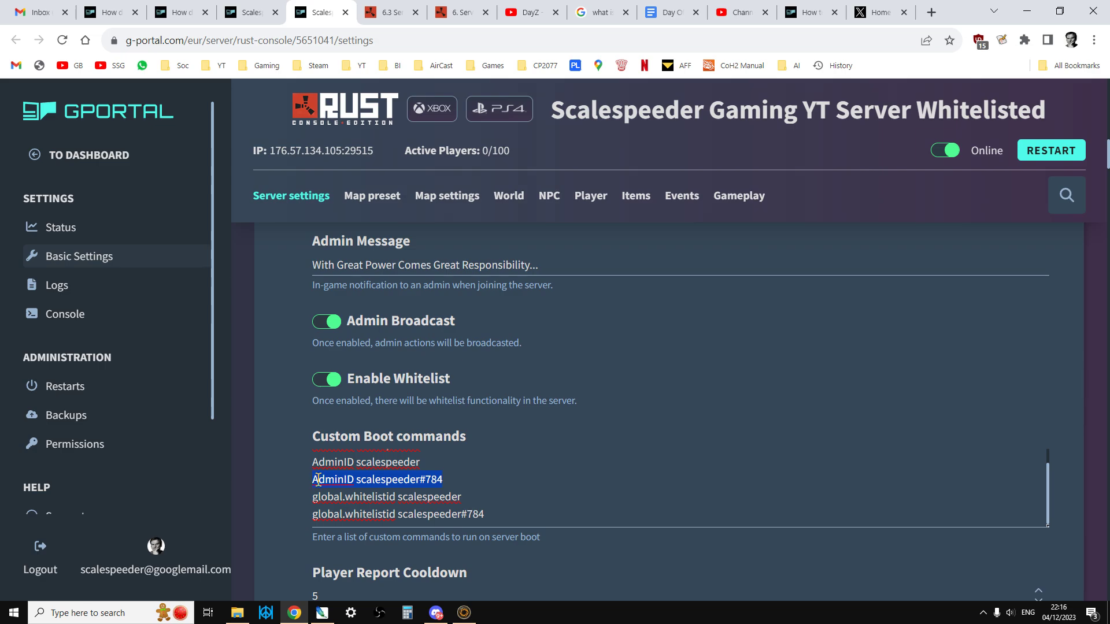
{"action": "right_click", "coordinate": [351, 473]}
{"action": "left_click", "coordinate": [386, 275]}
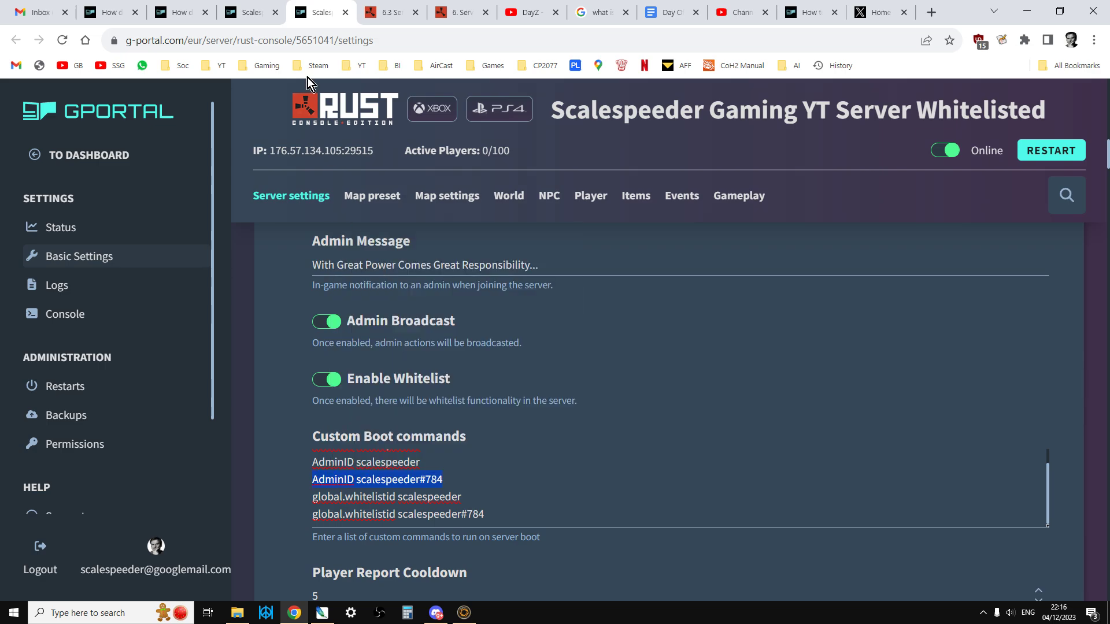
{"action": "left_click", "coordinate": [251, 12]}
{"action": "key", "text": "ctrl+v"}
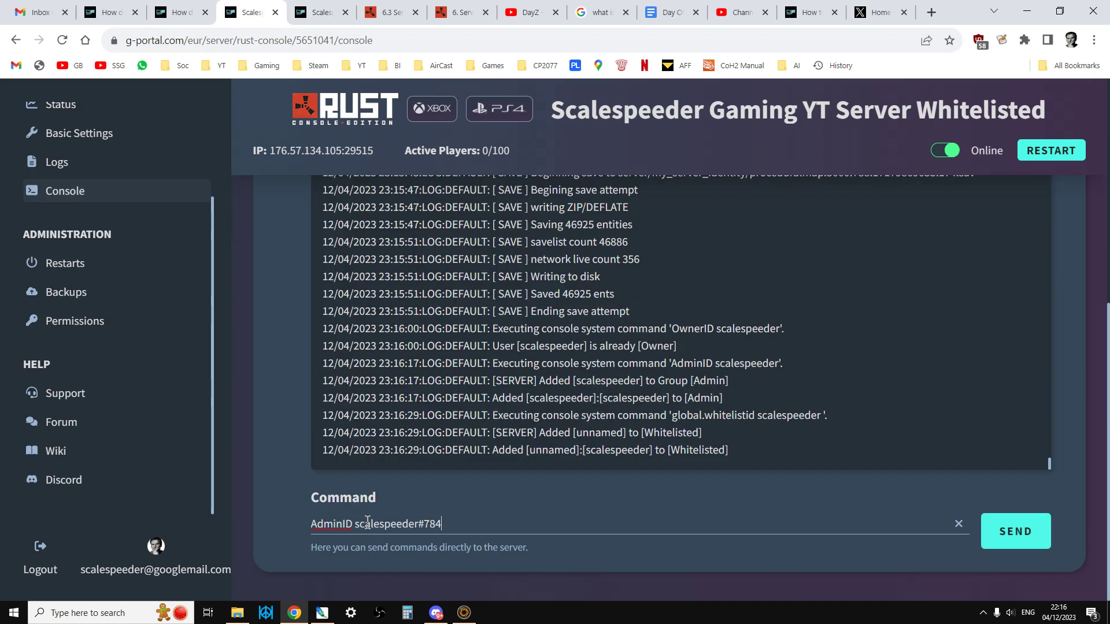
{"action": "key", "text": "Return"}
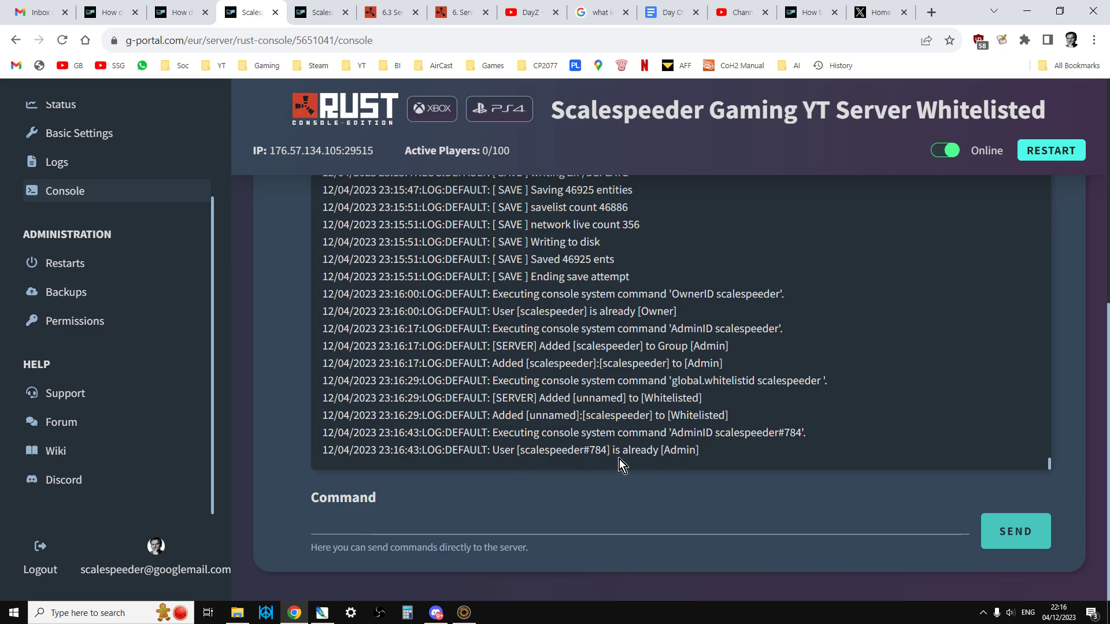
Copy the global.whitelistid boot command whose gamertag has the numeric suffix and send it to the server console.
{"action": "left_click", "coordinate": [309, 13]}
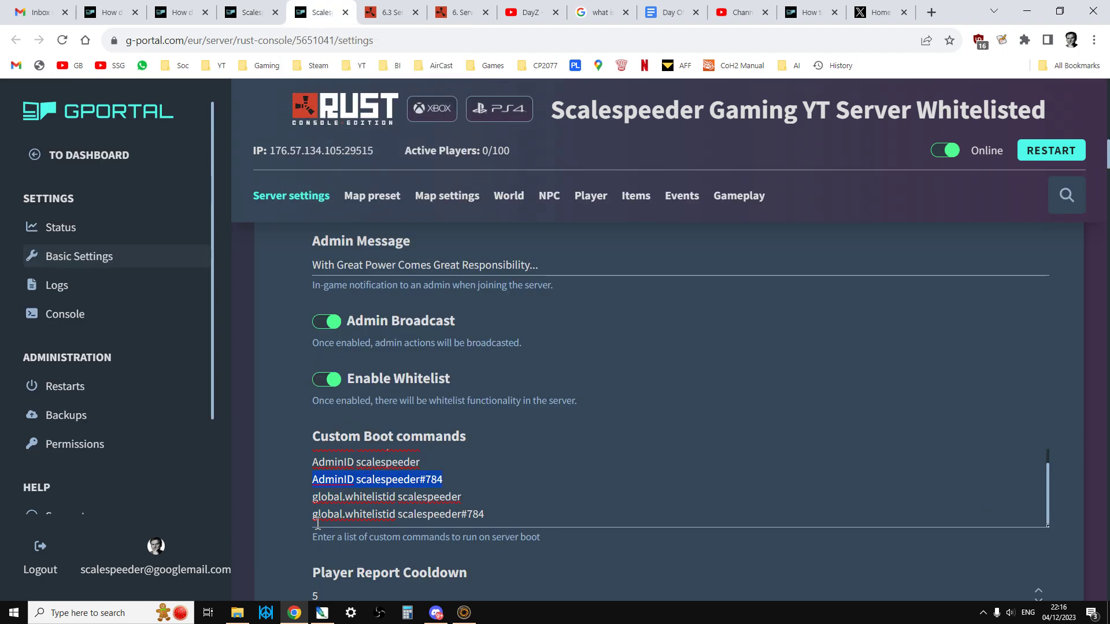
{"action": "left_click_drag", "start_coordinate": [313, 516], "coordinate": [474, 515]}
{"action": "right_click", "coordinate": [474, 515]}
{"action": "left_click", "coordinate": [524, 306]}
{"action": "left_click", "coordinate": [251, 12]}
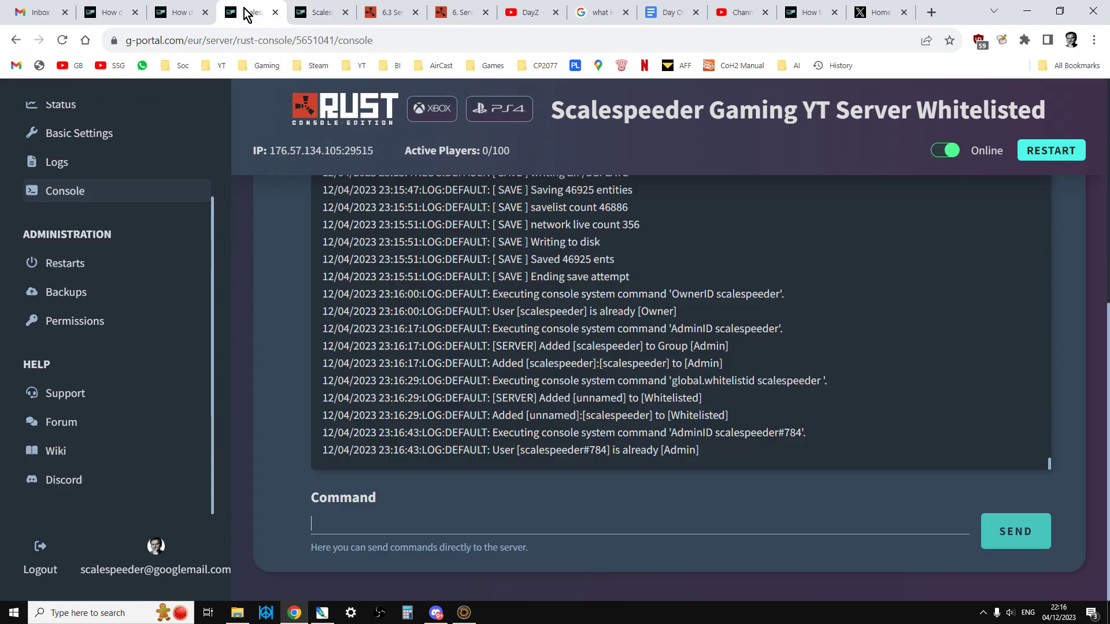
{"action": "left_click", "coordinate": [375, 528]}
{"action": "key", "text": "ctrl+v"}
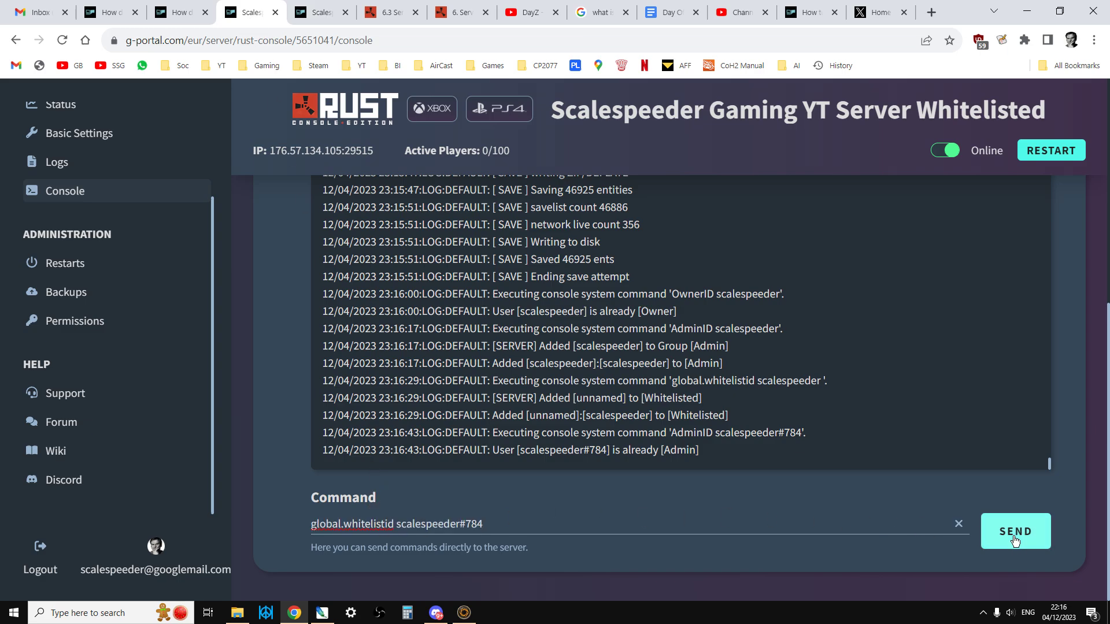
{"action": "left_click", "coordinate": [1016, 531]}
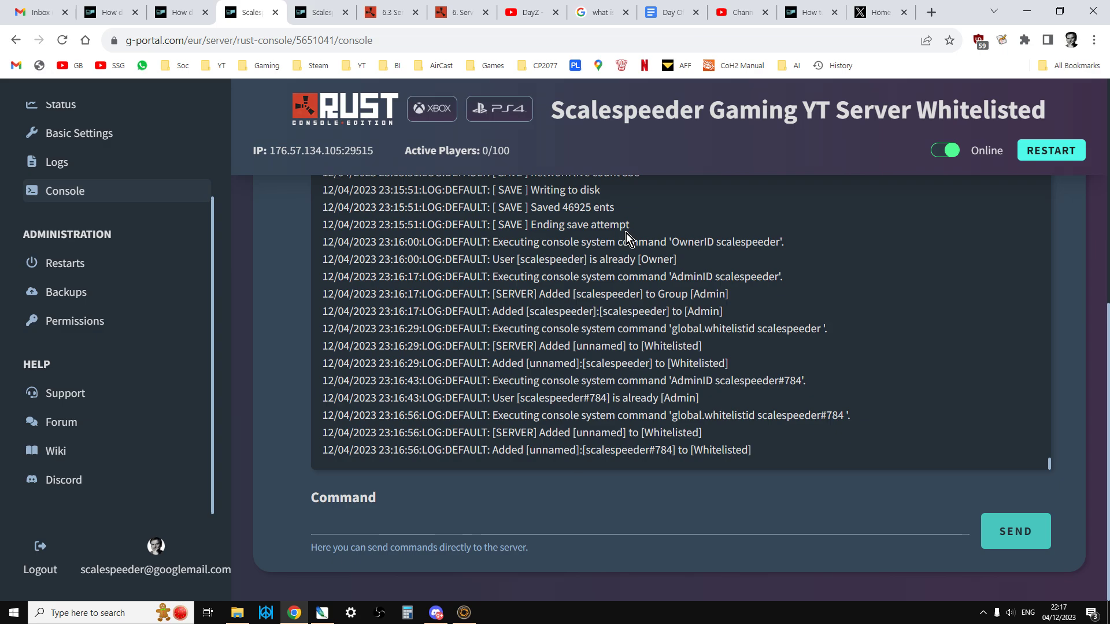
Find the global.removewhitelist command on the wiki's whitelisting page and highlight its name.
{"action": "left_click", "coordinate": [459, 12]}
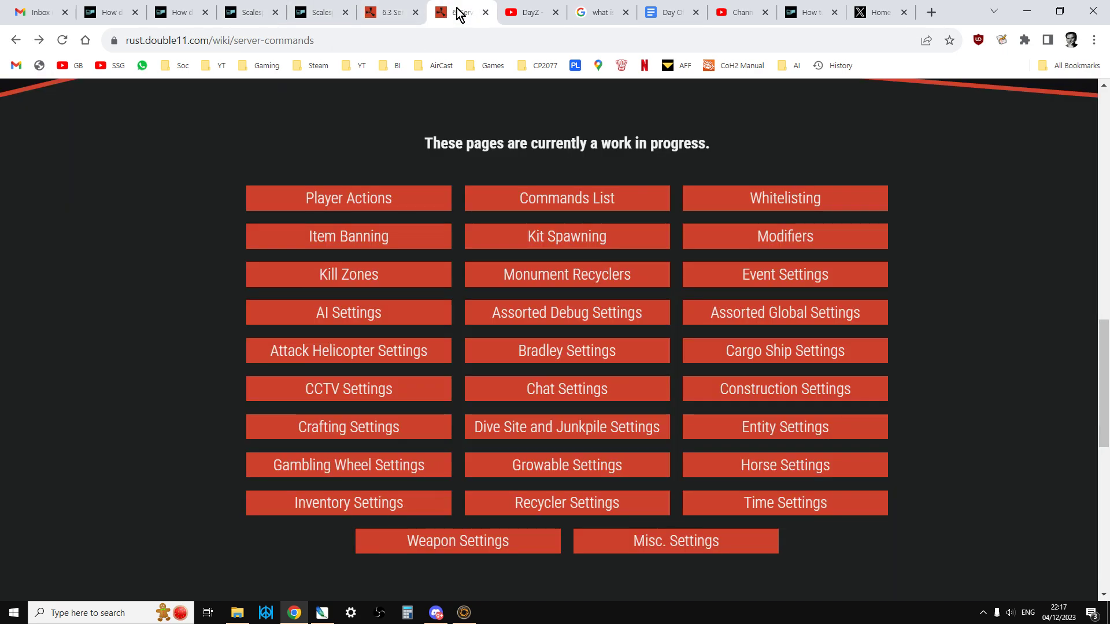
{"action": "key", "text": "ctrl+shift+Tab"}
{"action": "scroll", "coordinate": [452, 309], "scroll_direction": "down", "scroll_amount": 1}
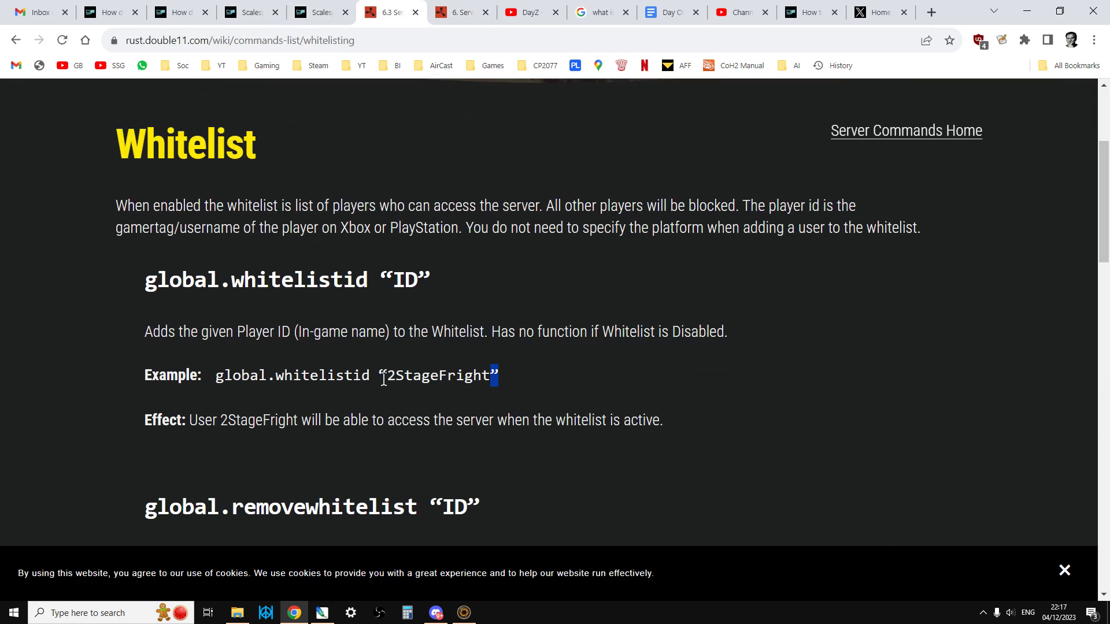
{"action": "scroll", "coordinate": [370, 411], "scroll_direction": "down", "scroll_amount": 1}
{"action": "left_click_drag", "start_coordinate": [146, 436], "coordinate": [415, 431]}
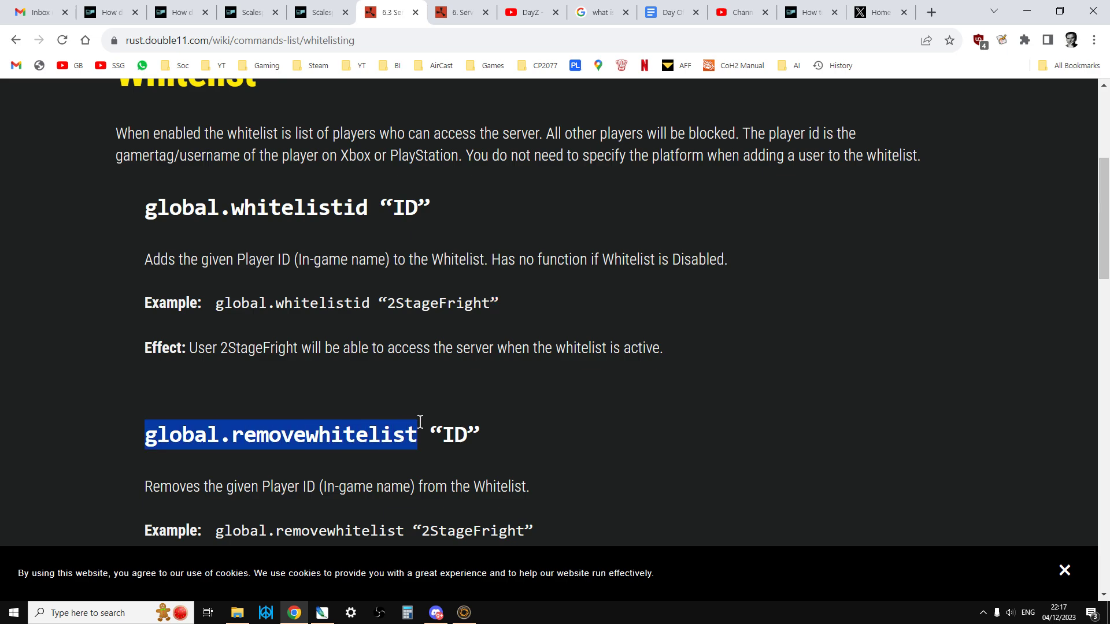
Revisit the boot commands and console, switch to the running Rust game, and bring up its in-game admin options.
{"action": "left_click", "coordinate": [313, 12]}
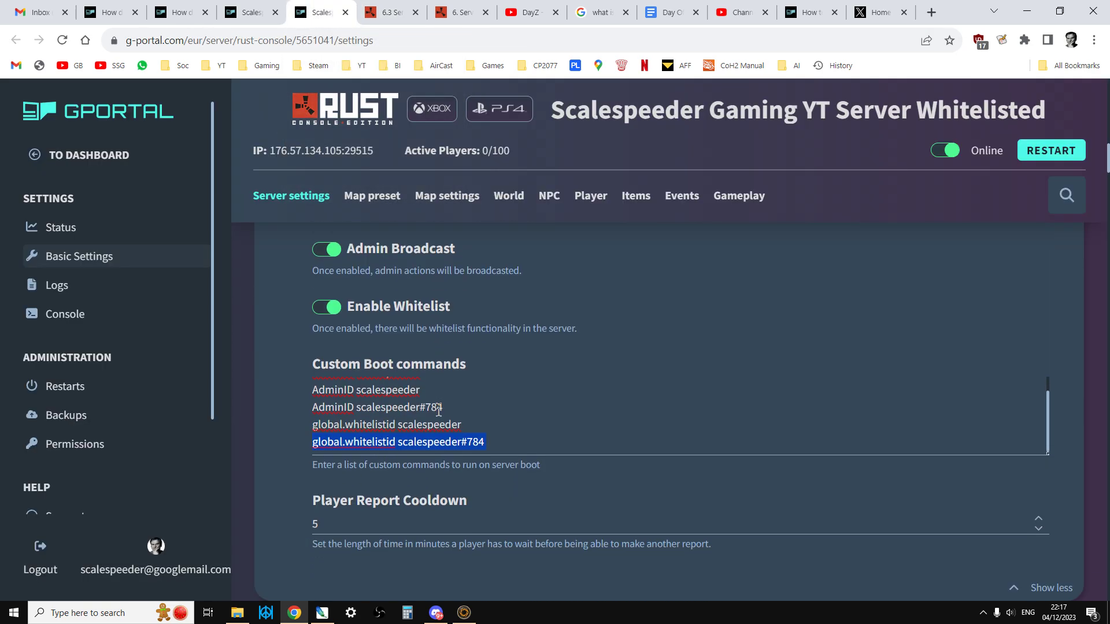
{"action": "left_click", "coordinate": [252, 12]}
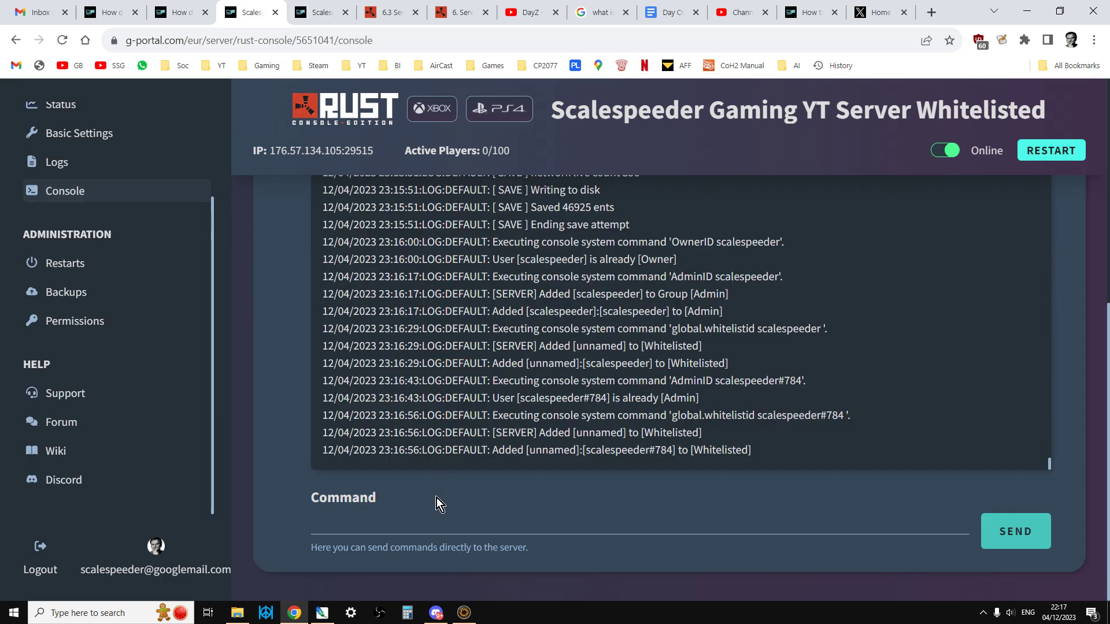
{"action": "left_click", "coordinate": [464, 613]}
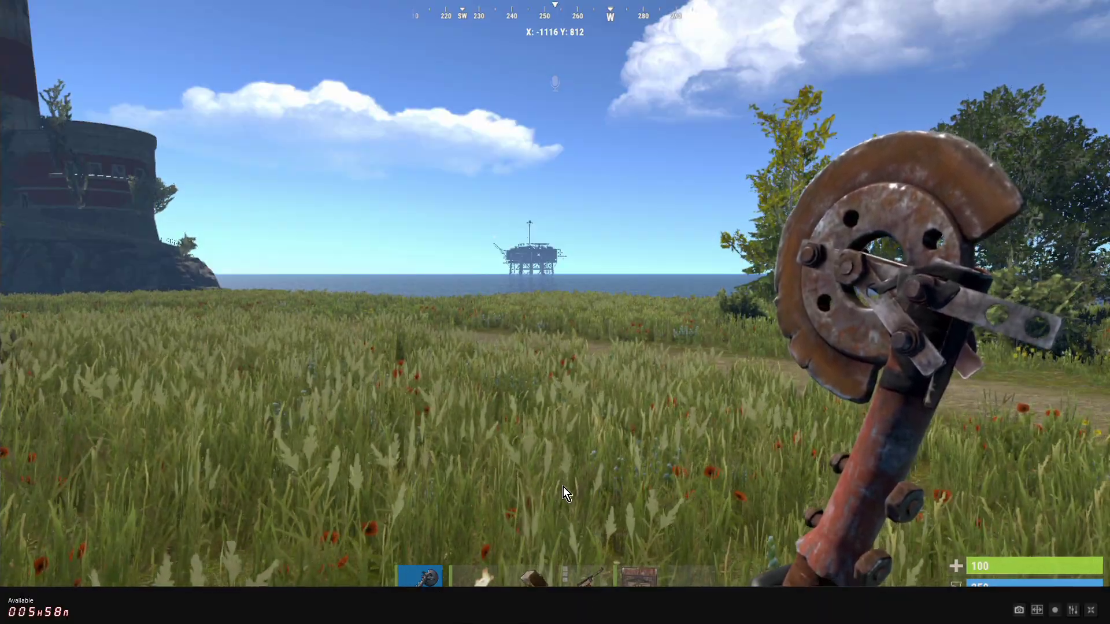
{"action": "key", "text": "w"}
{"action": "key", "text": "s"}
{"action": "key", "text": "Escape"}
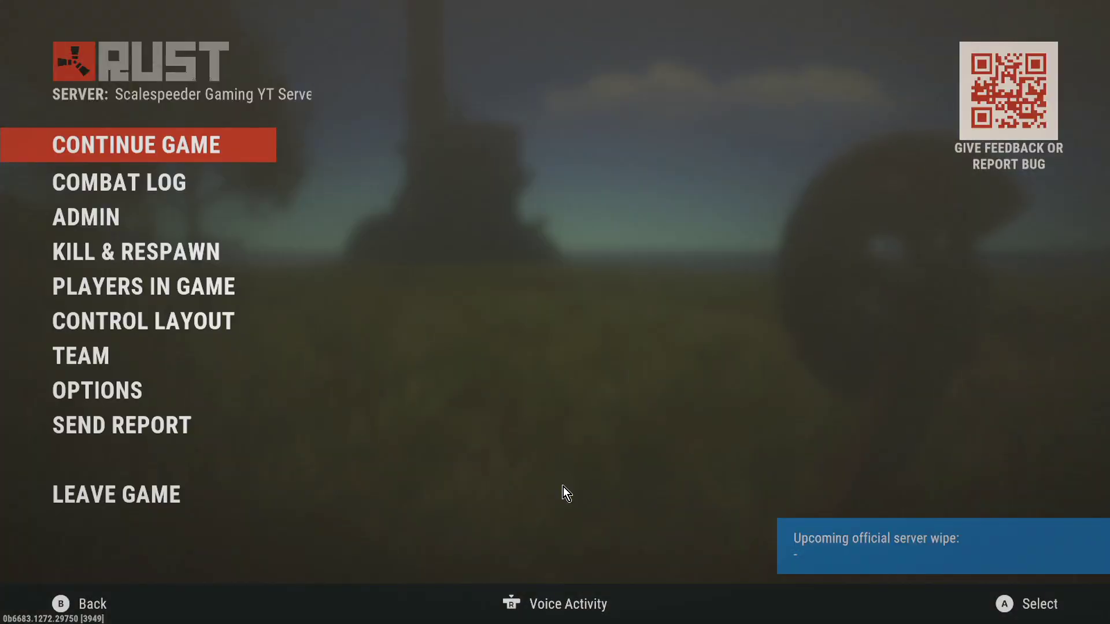
{"action": "key", "text": "Down"}
{"action": "key", "text": "Down"}
{"action": "key", "text": "Return"}
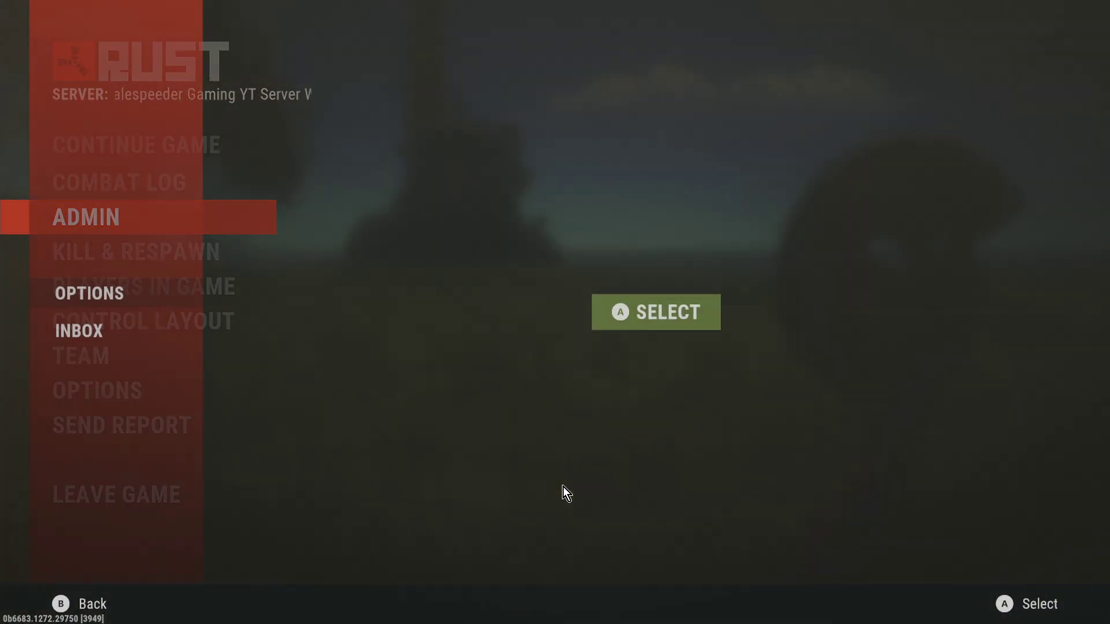
{"action": "key", "text": "Return"}
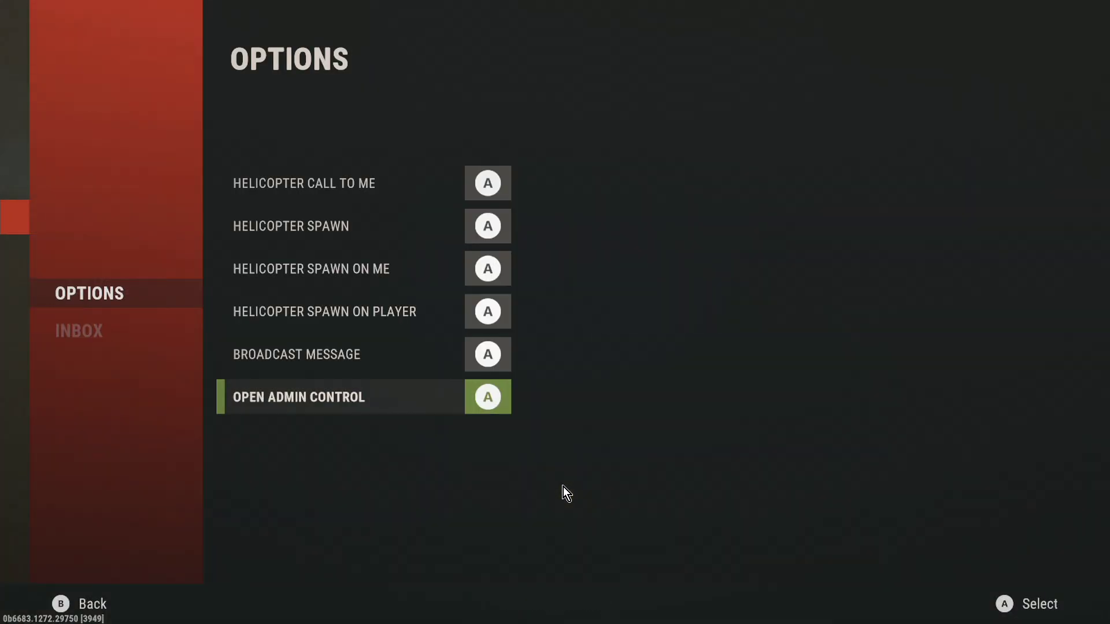
Open the admin Control Panel, go through its options, and view the Command List.
{"action": "key", "text": "Return"}
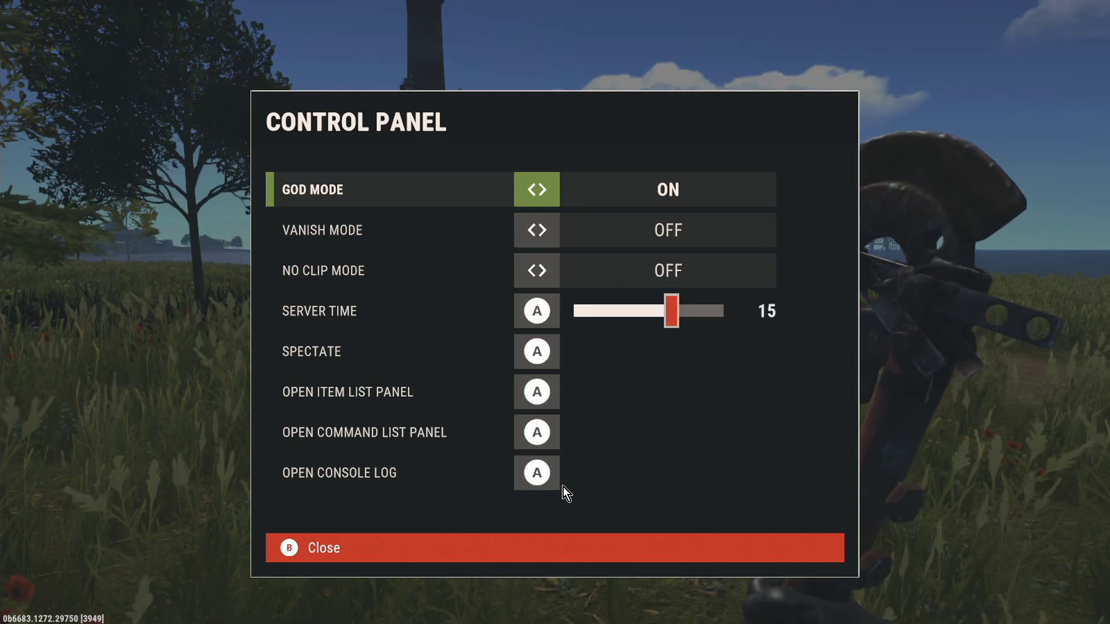
{"action": "key", "text": "Down"}
{"action": "key", "text": "Down"}
{"action": "key", "text": "Down"}
{"action": "key", "text": "Down"}
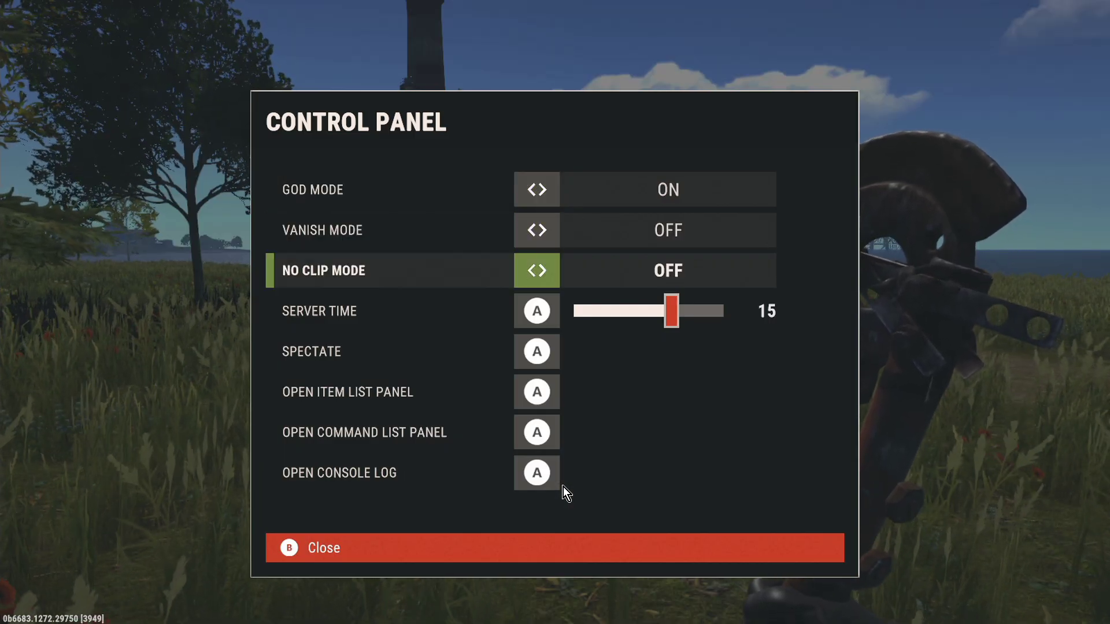
{"action": "key", "text": "Down"}
{"action": "key", "text": "Down"}
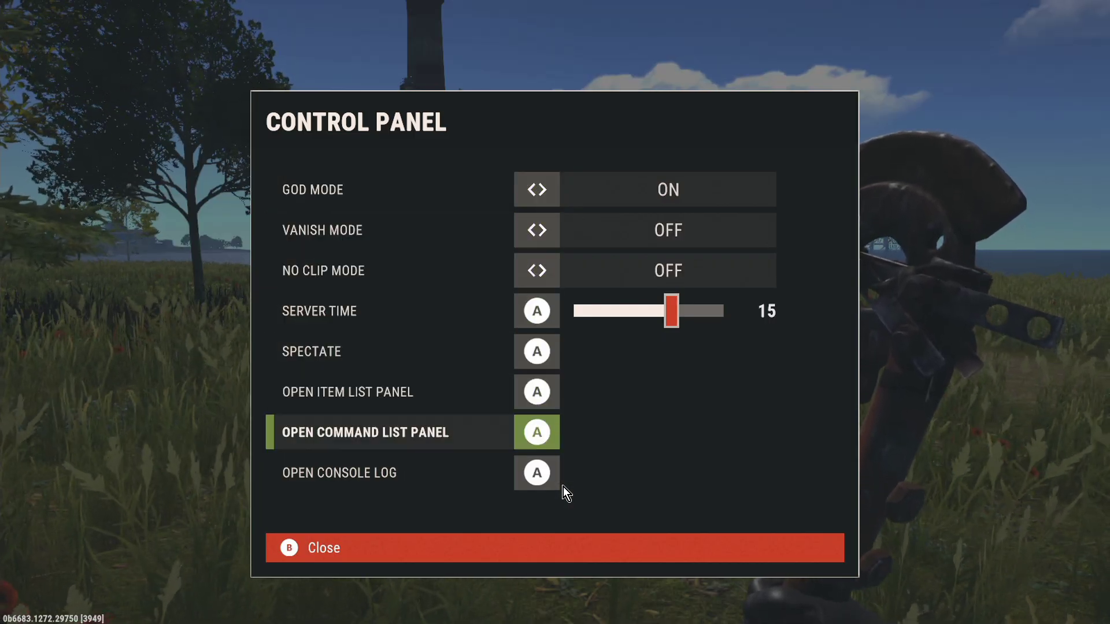
{"action": "key", "text": "Return"}
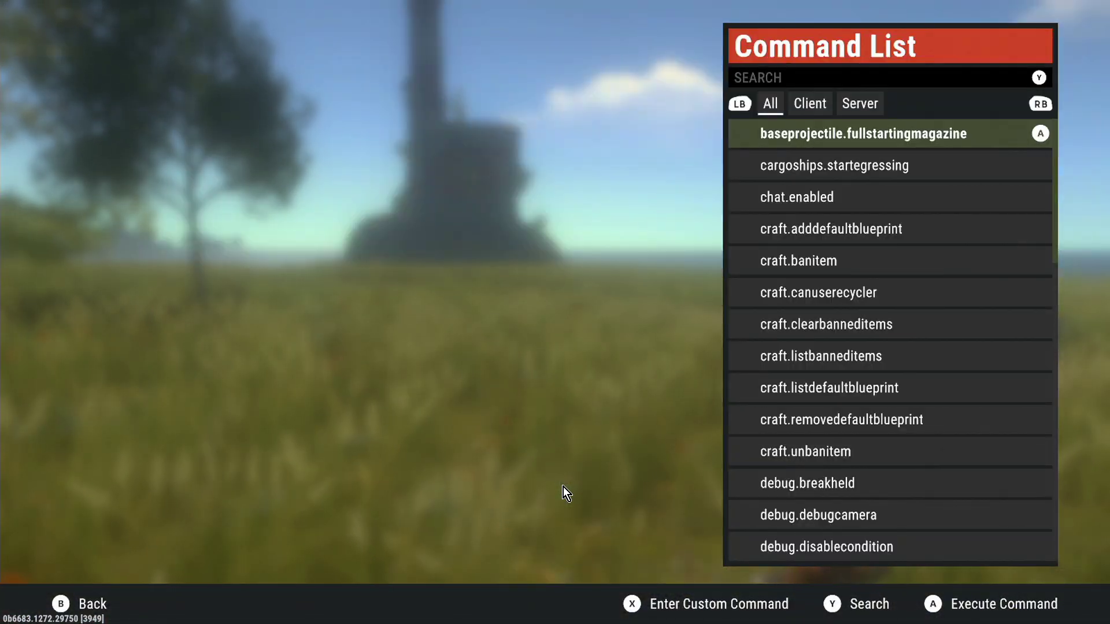
{"action": "key", "text": "Escape"}
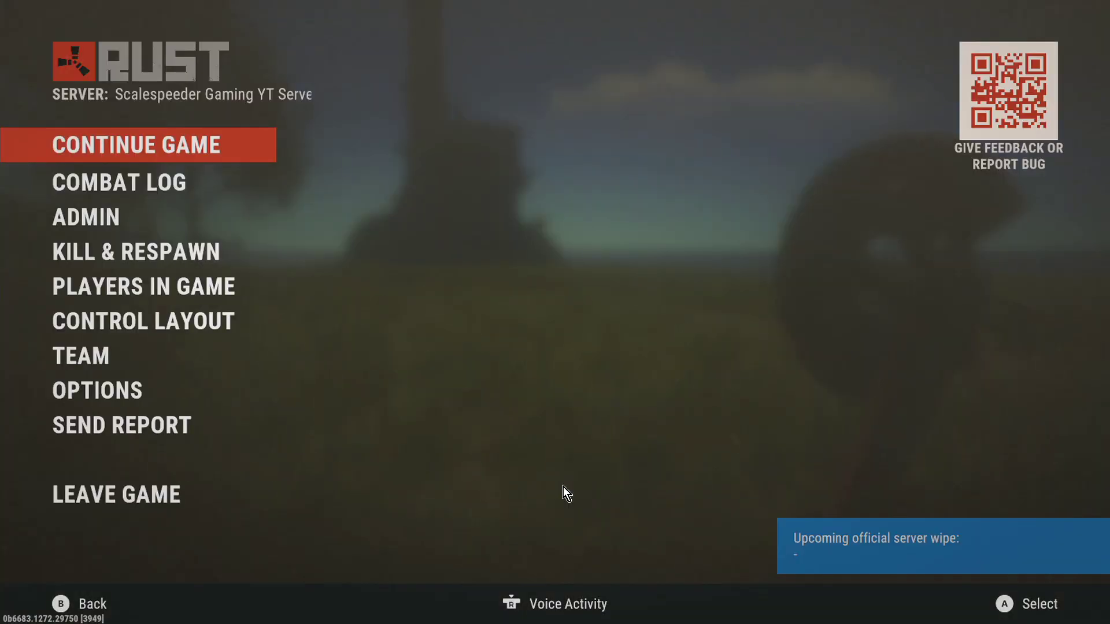
Return to the admin Control Panel and open the Item List.
{"action": "key", "text": "Down"}
{"action": "key", "text": "Down"}
{"action": "key", "text": "Return"}
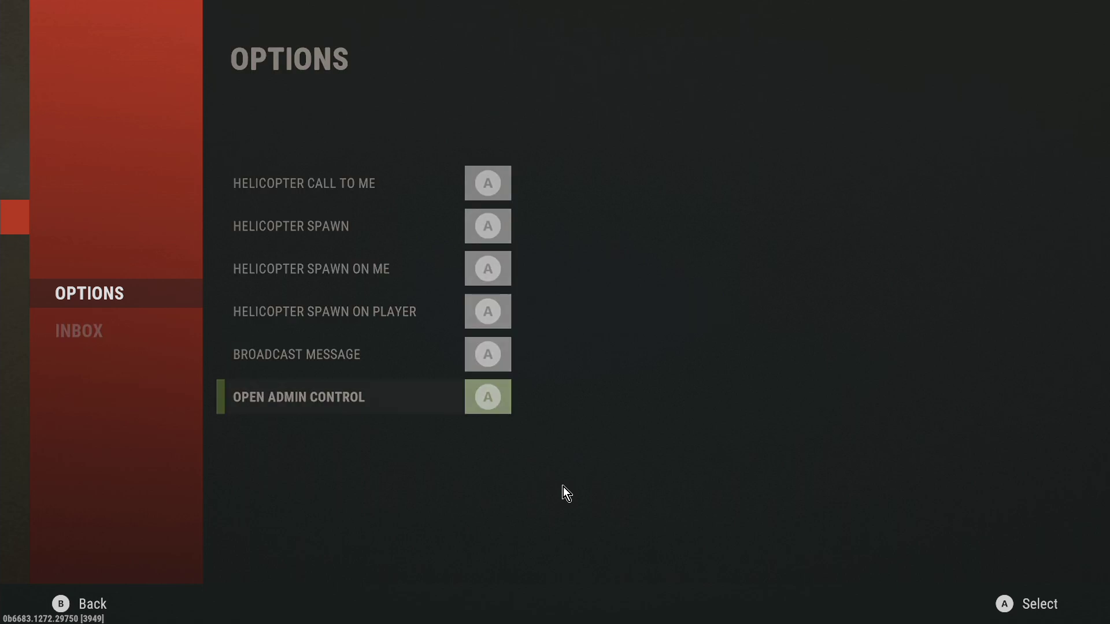
{"action": "key", "text": "Return"}
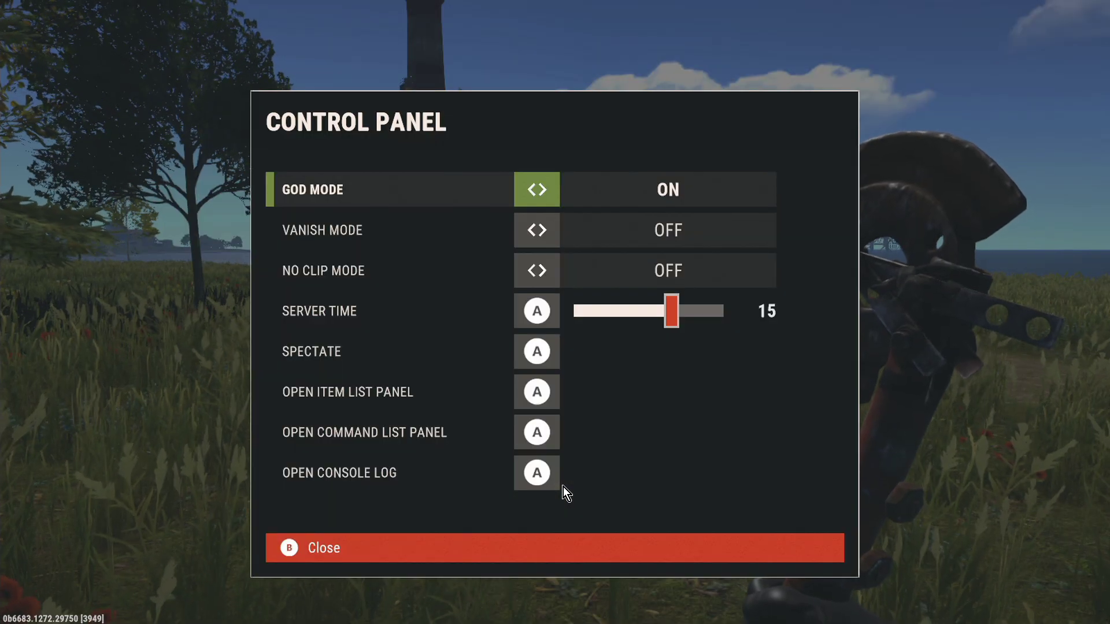
{"action": "key", "text": "Up"}
{"action": "key", "text": "Up"}
{"action": "key", "text": "Up"}
{"action": "key", "text": "Return"}
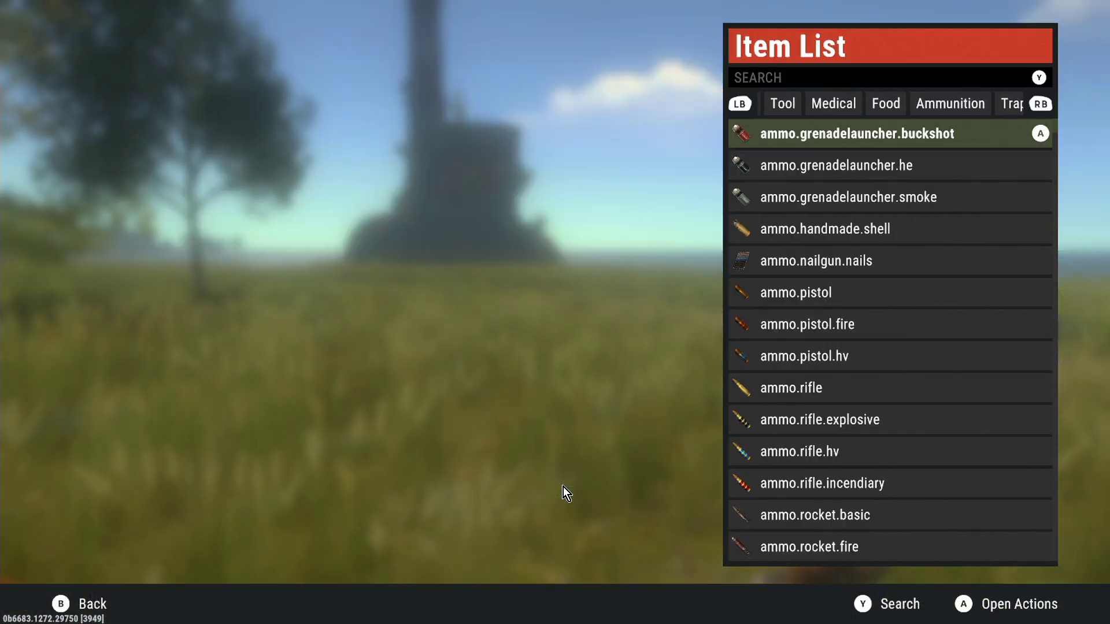
Find the bed in the Items category of the Item List and give yourself one.
{"action": "key", "text": "Right"}
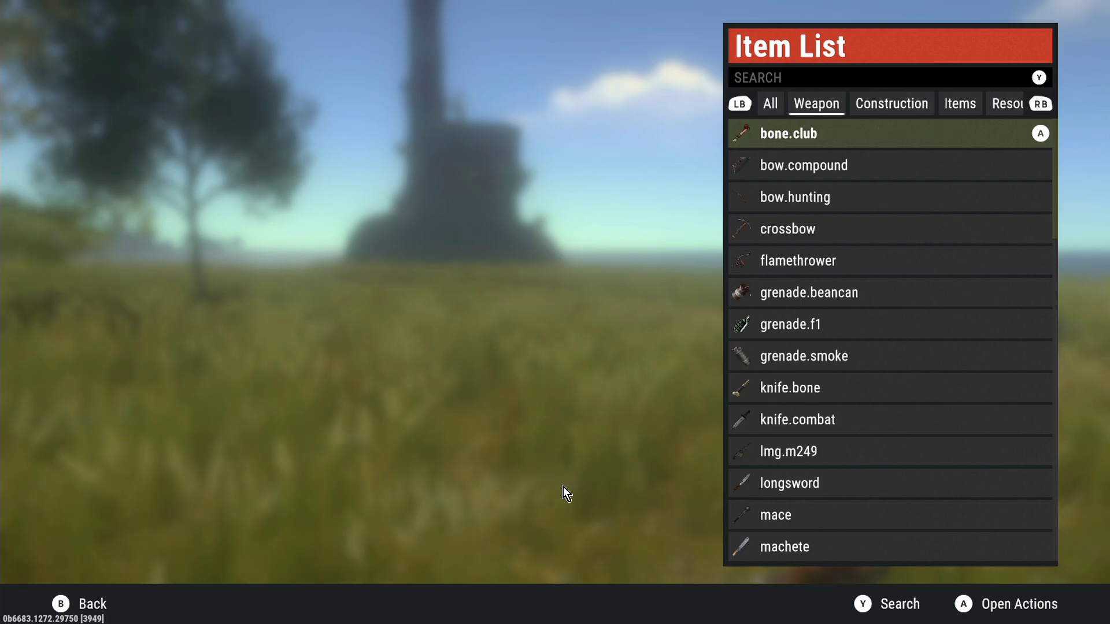
{"action": "key", "text": "Right"}
{"action": "key", "text": "Tab"}
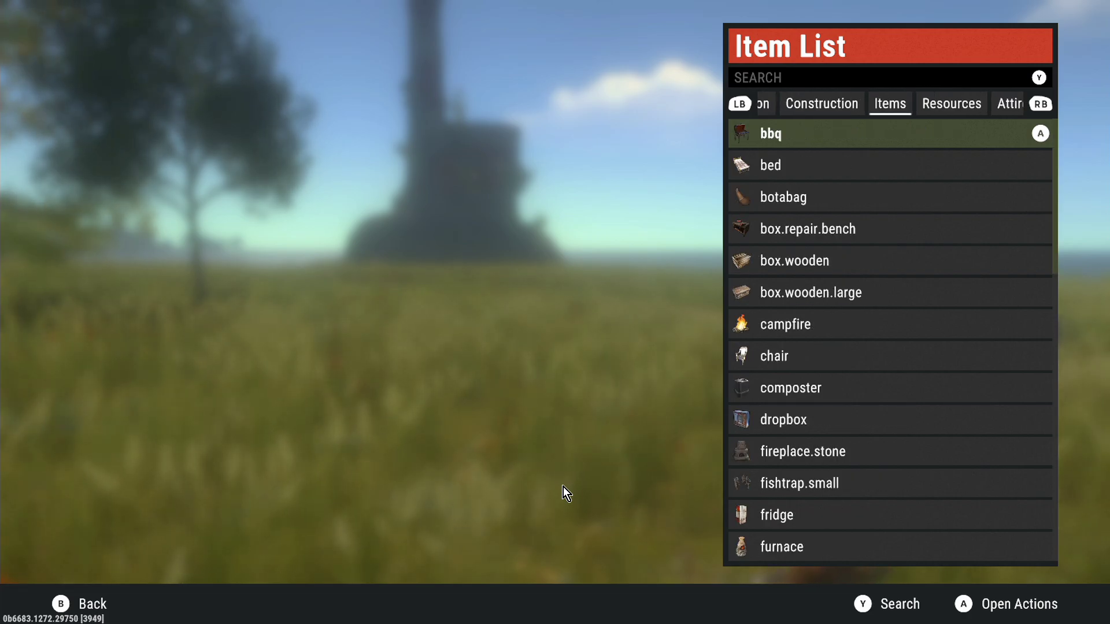
{"action": "key", "text": "Down"}
{"action": "key", "text": "Return"}
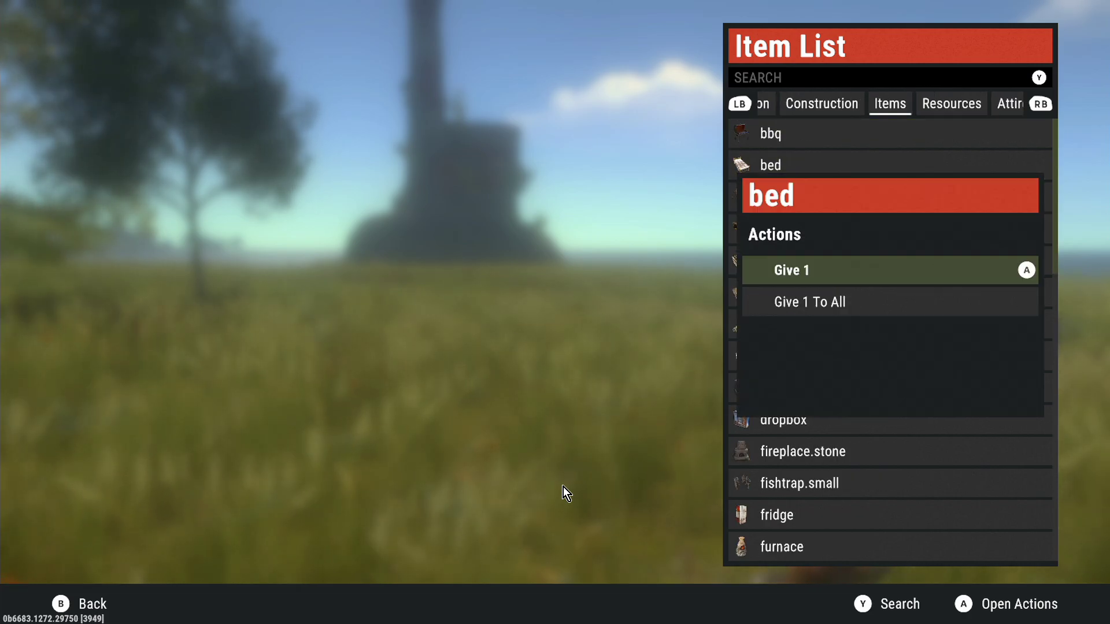
{"action": "key", "text": "Down"}
{"action": "key", "text": "Up"}
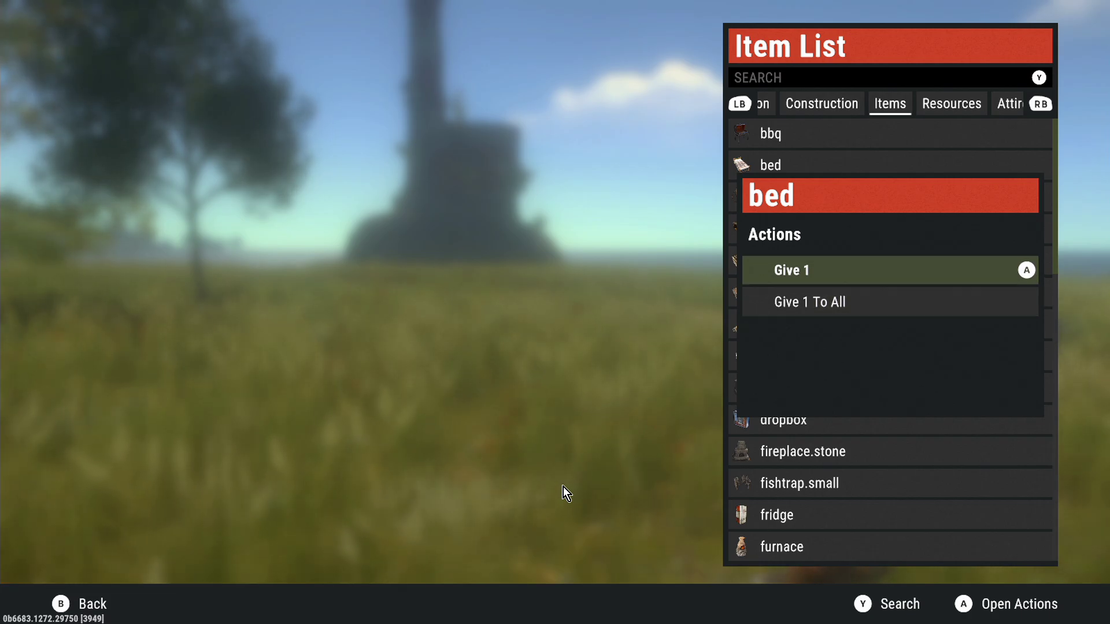
{"action": "key", "text": "Return"}
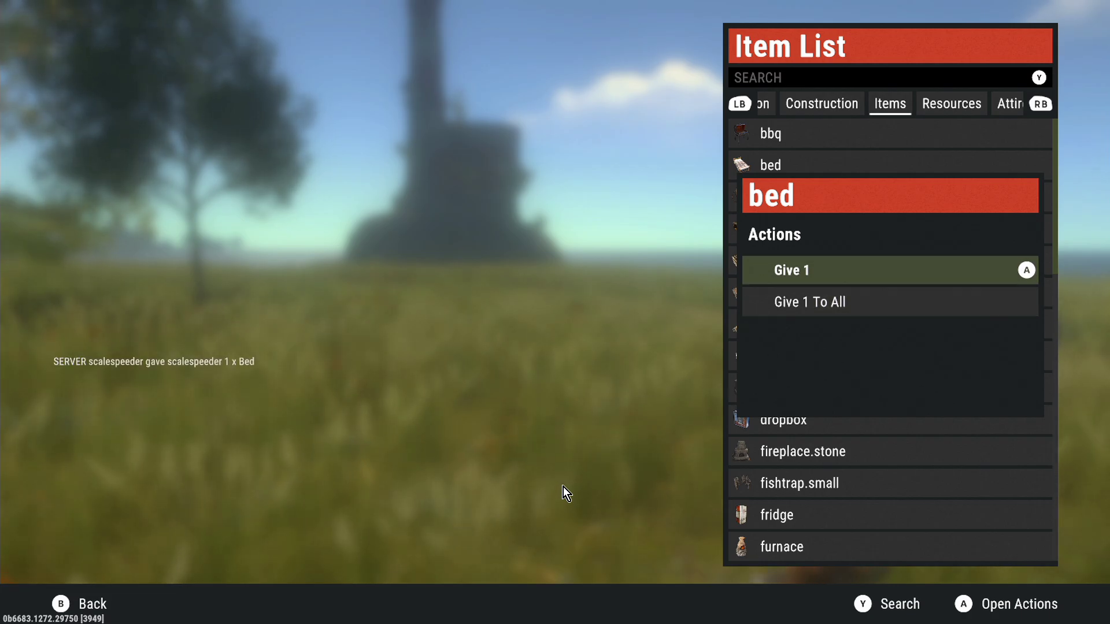
Leave the admin panels and check the character's inventory for the given bed.
{"action": "key", "text": "Escape"}
{"action": "key", "text": "Escape"}
{"action": "key", "text": "Tab"}
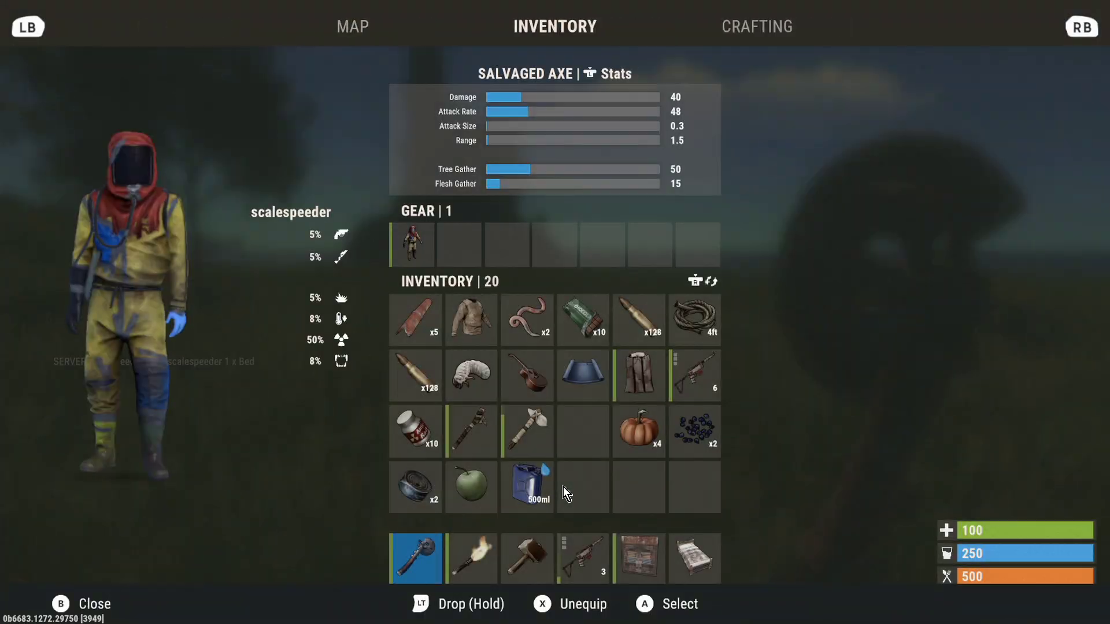
{"action": "key", "text": "Down"}
{"action": "key", "text": "Down"}
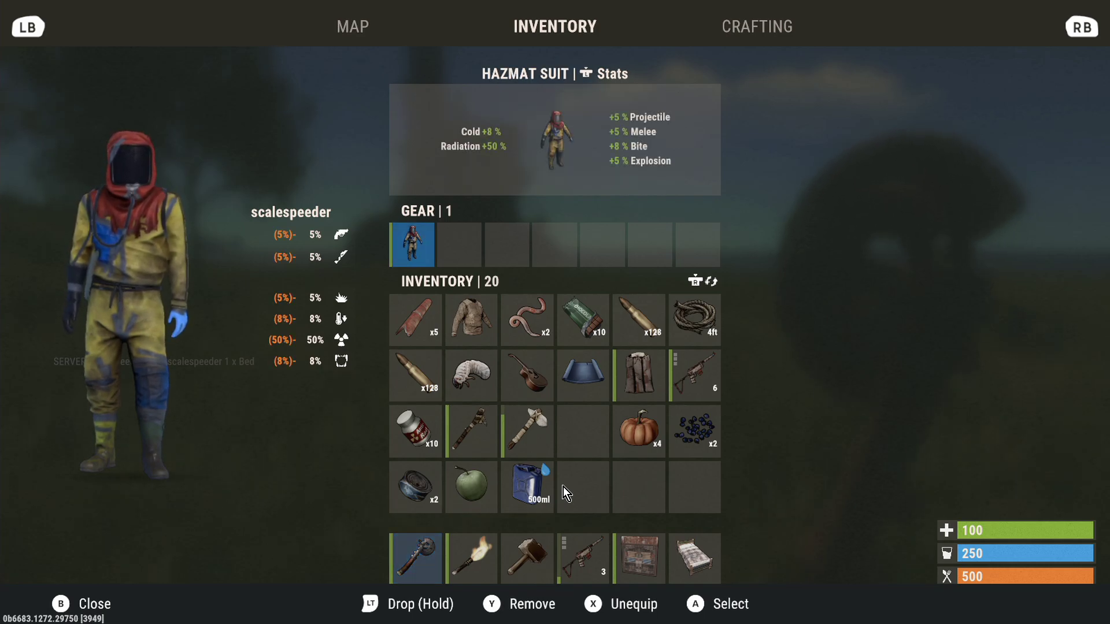
{"action": "key", "text": "Right"}
{"action": "key", "text": "Right"}
{"action": "key", "text": "Down"}
{"action": "key", "text": "Down"}
{"action": "key", "text": "Down"}
Reopen the admin Control Panel from the game menu and open the Command List.
{"action": "key", "text": "Down"}
{"action": "key", "text": "Right"}
{"action": "key", "text": "Right"}
{"action": "key", "text": "Right"}
{"action": "key", "text": "Tab"}
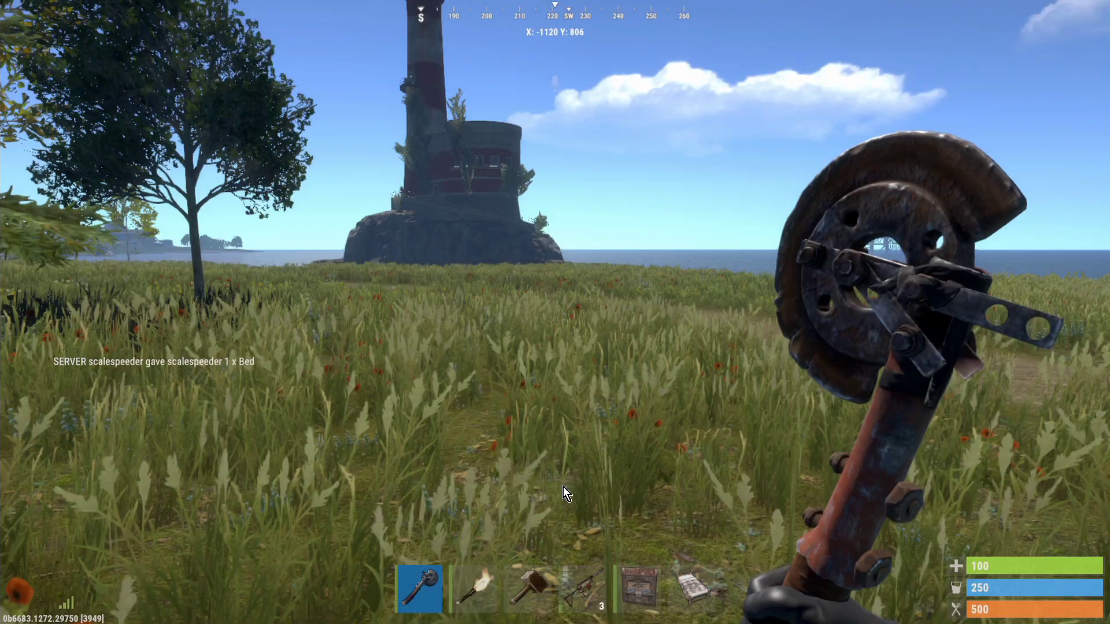
{"action": "key", "text": "Escape"}
{"action": "key", "text": "Down"}
{"action": "key", "text": "Down"}
{"action": "key", "text": "Return"}
{"action": "key", "text": "Up"}
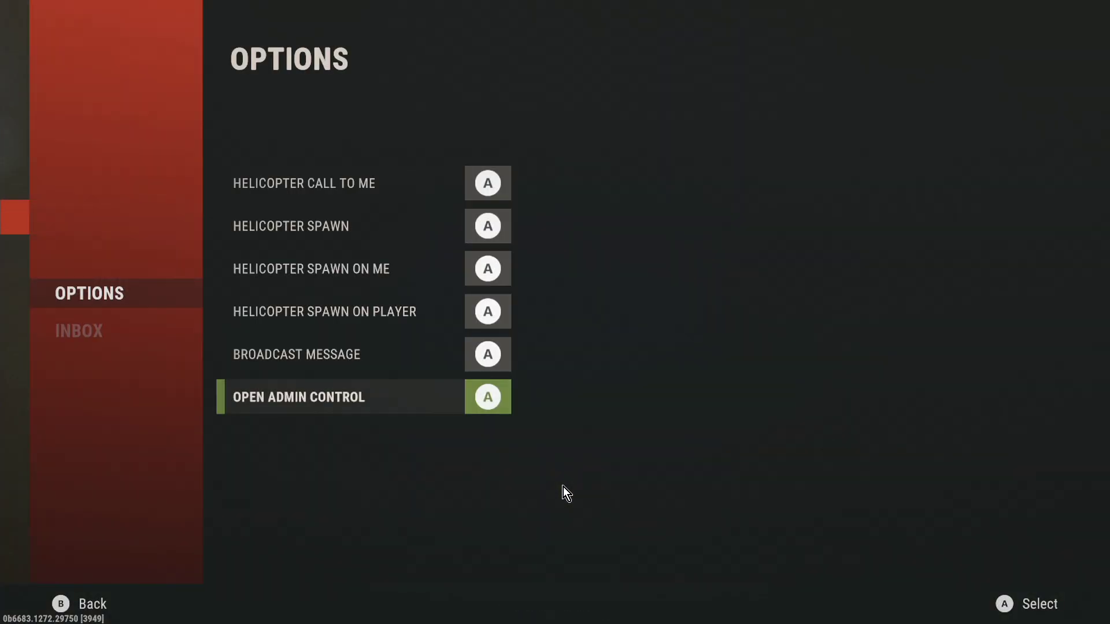
{"action": "key", "text": "Return"}
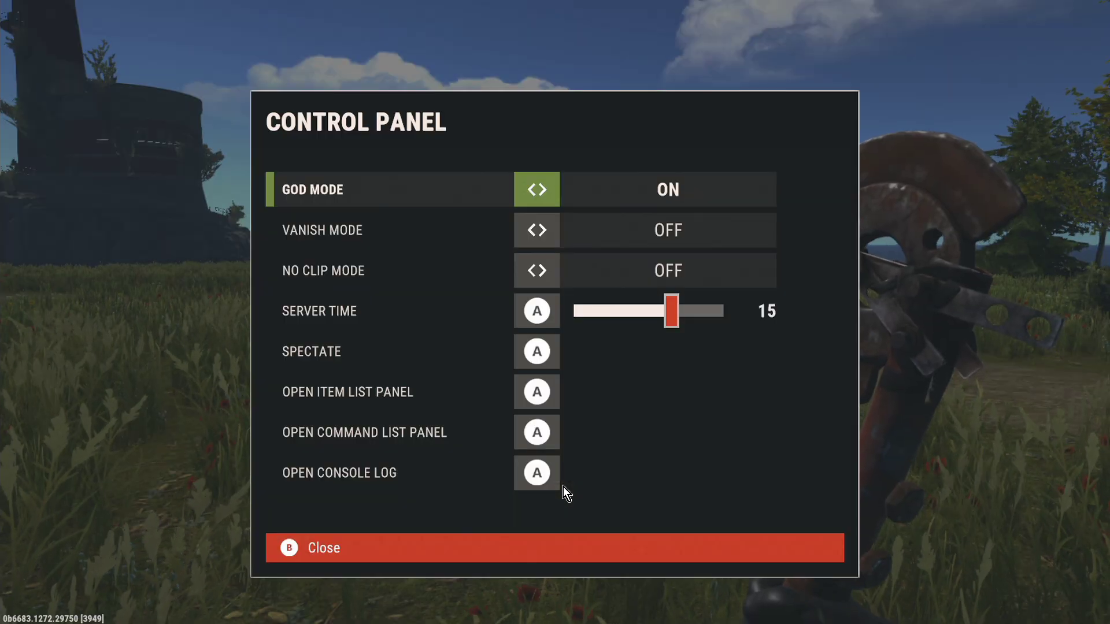
{"action": "key", "text": "Down"}
{"action": "key", "text": "Down"}
{"action": "key", "text": "Down"}
{"action": "key", "text": "Down"}
{"action": "key", "text": "Down"}
{"action": "key", "text": "Down"}
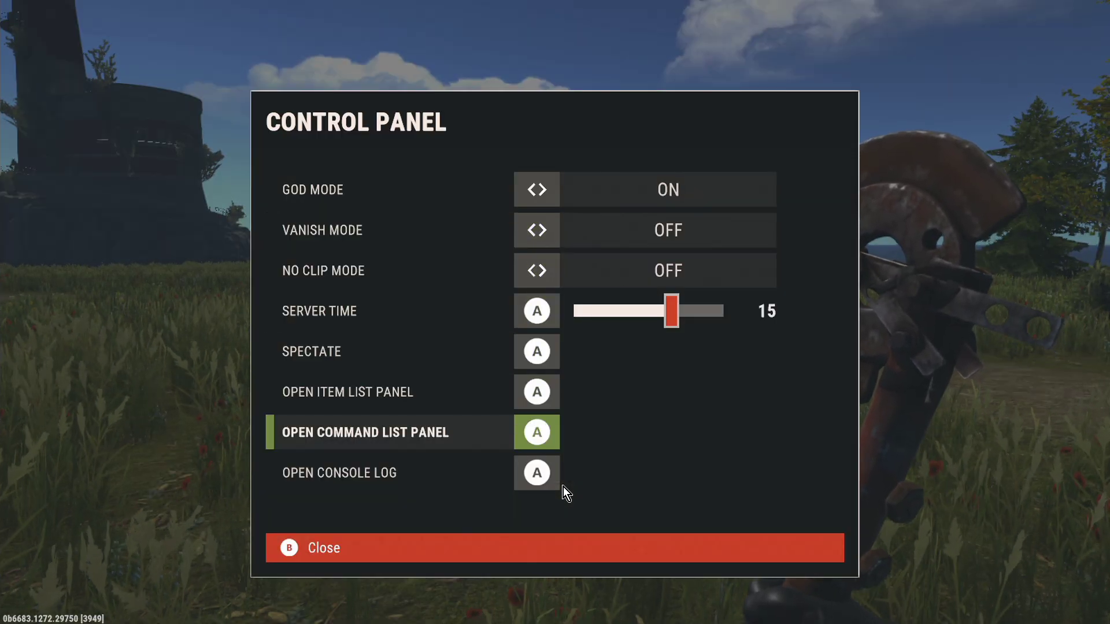
{"action": "key", "text": "Return"}
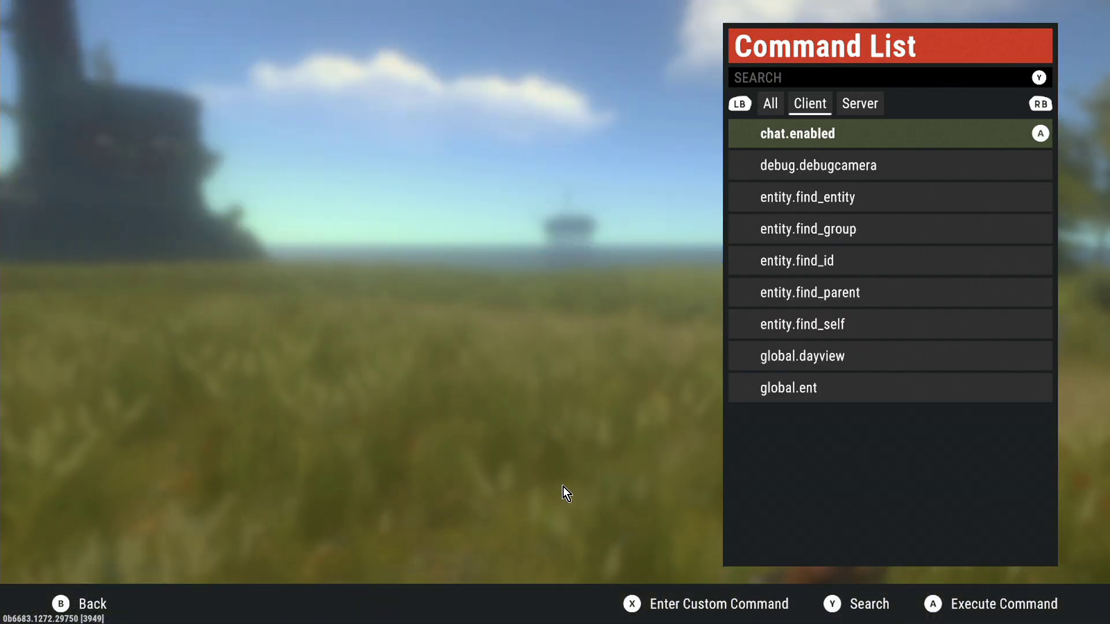
Execute the debug.debugcamera command from the Client commands to enter the free camera.
{"action": "key", "text": "Right"}
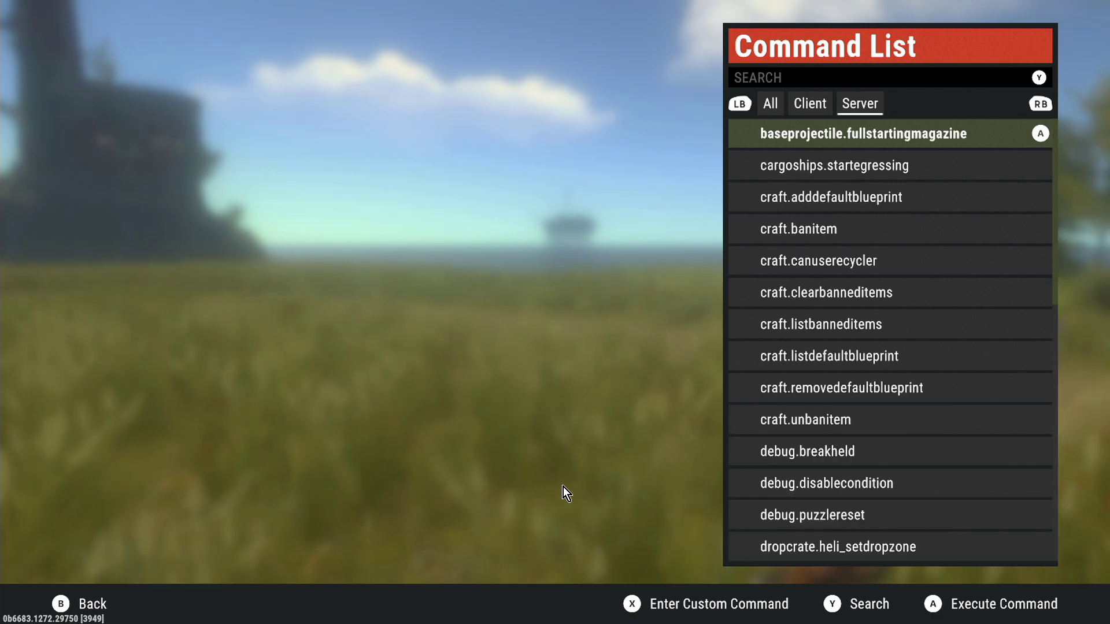
{"action": "key", "text": "Left"}
{"action": "key", "text": "Down"}
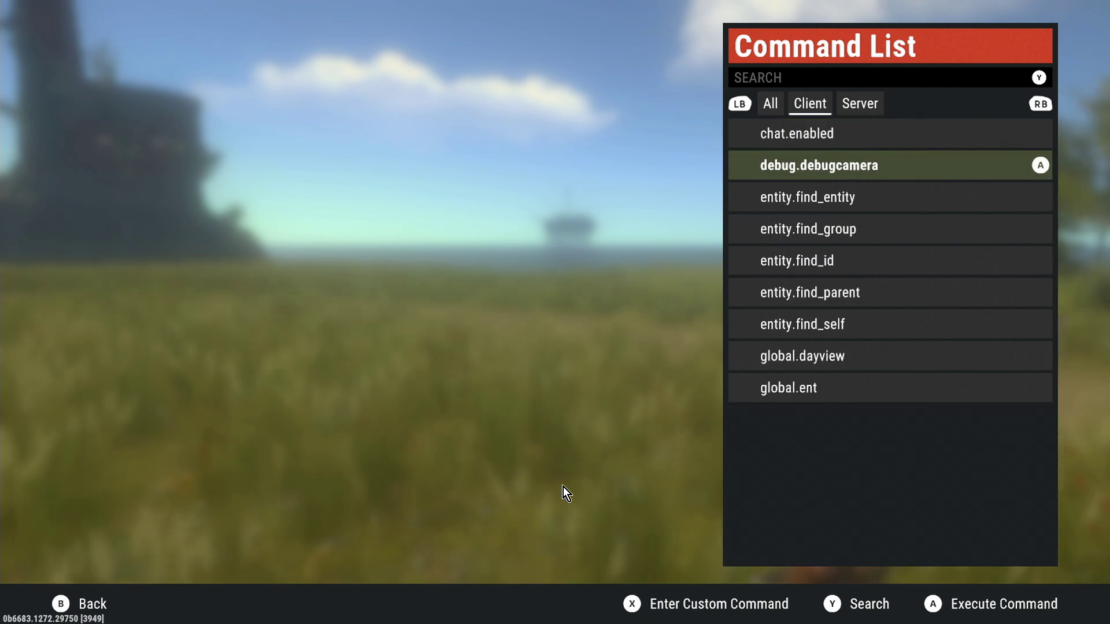
{"action": "key", "text": "Return"}
{"action": "key", "text": "Return"}
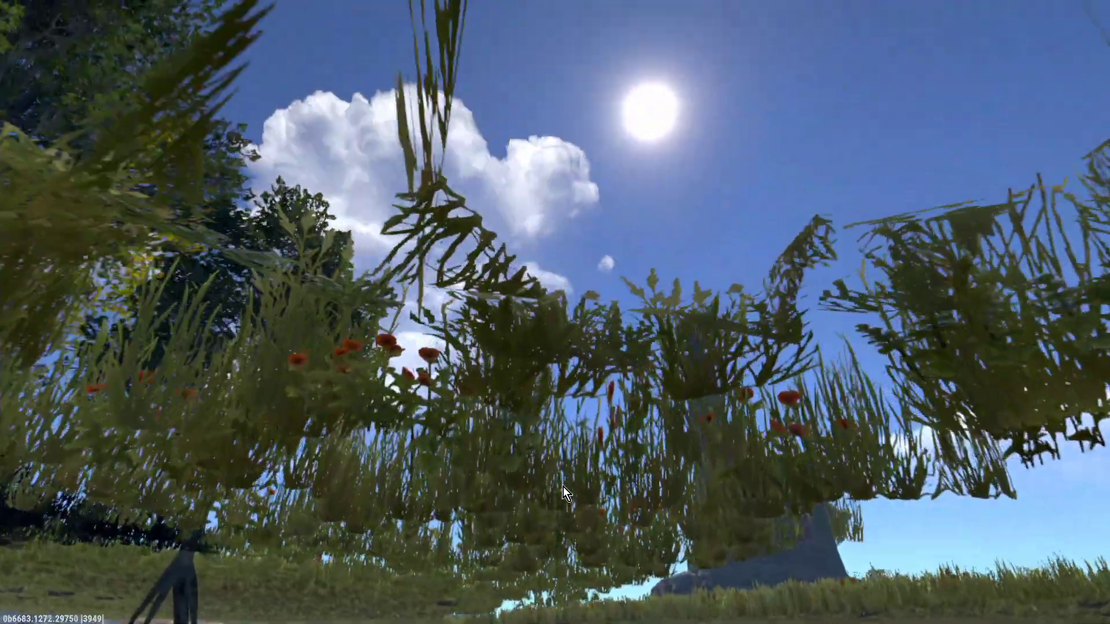
Fly the debug camera over the shore toward the lighthouse and survey the surrounding landscape.
{"action": "key", "text": "w"}
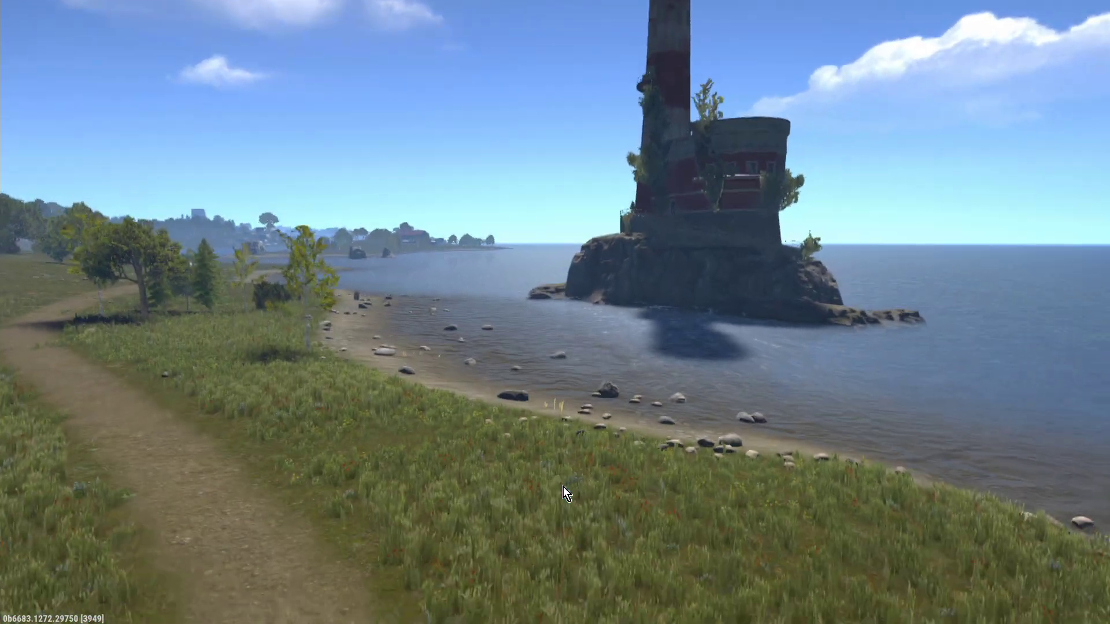
{"action": "key", "text": "w"}
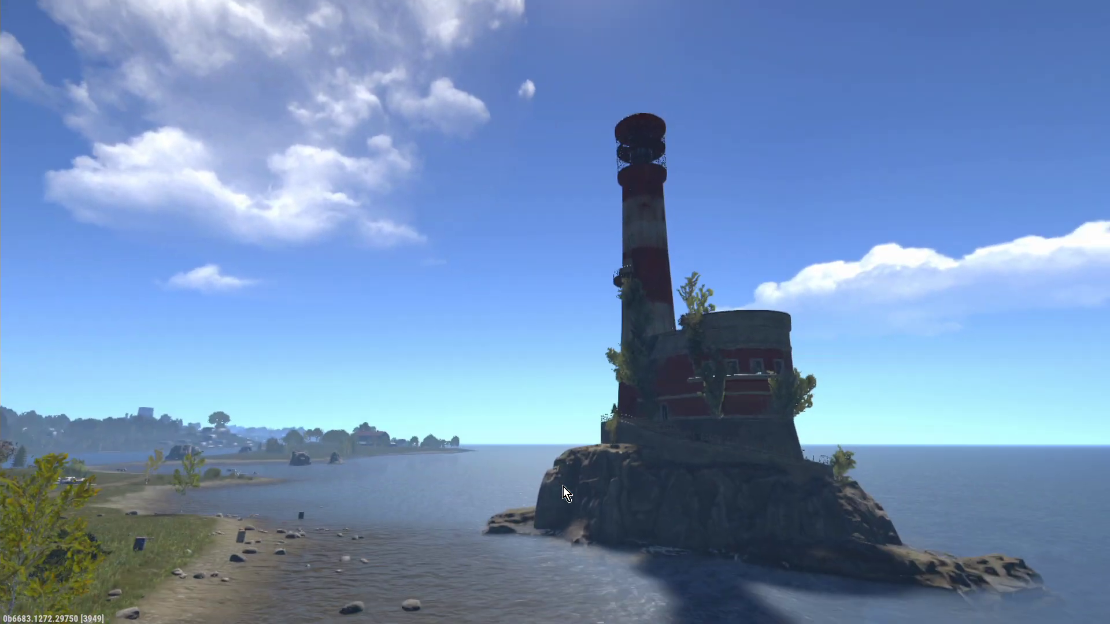
{"action": "key", "text": "w"}
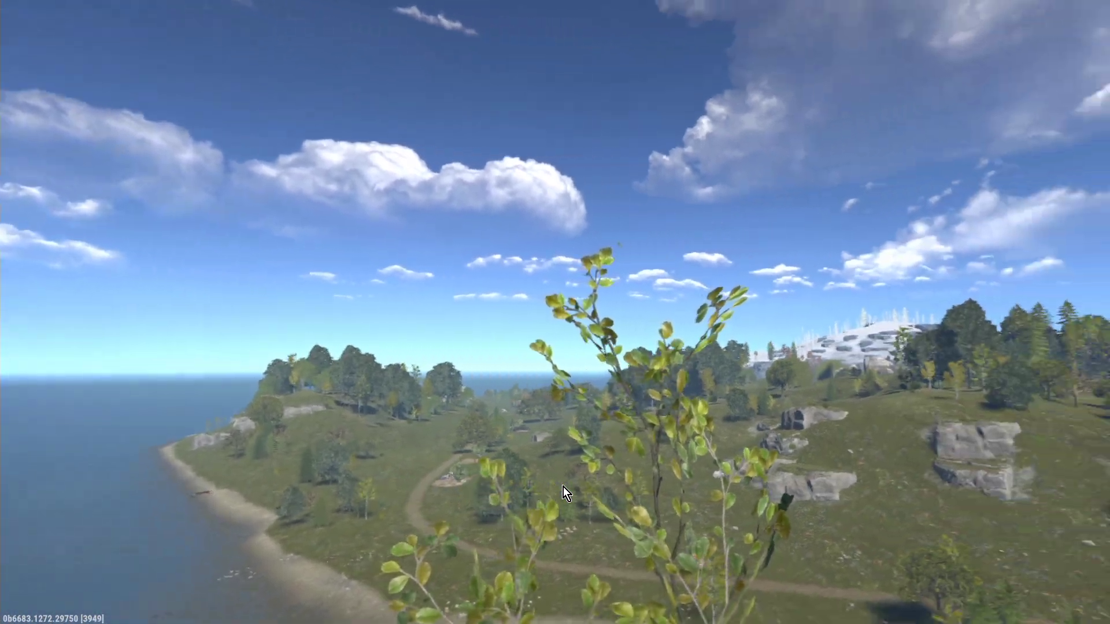
{"action": "key", "text": "s"}
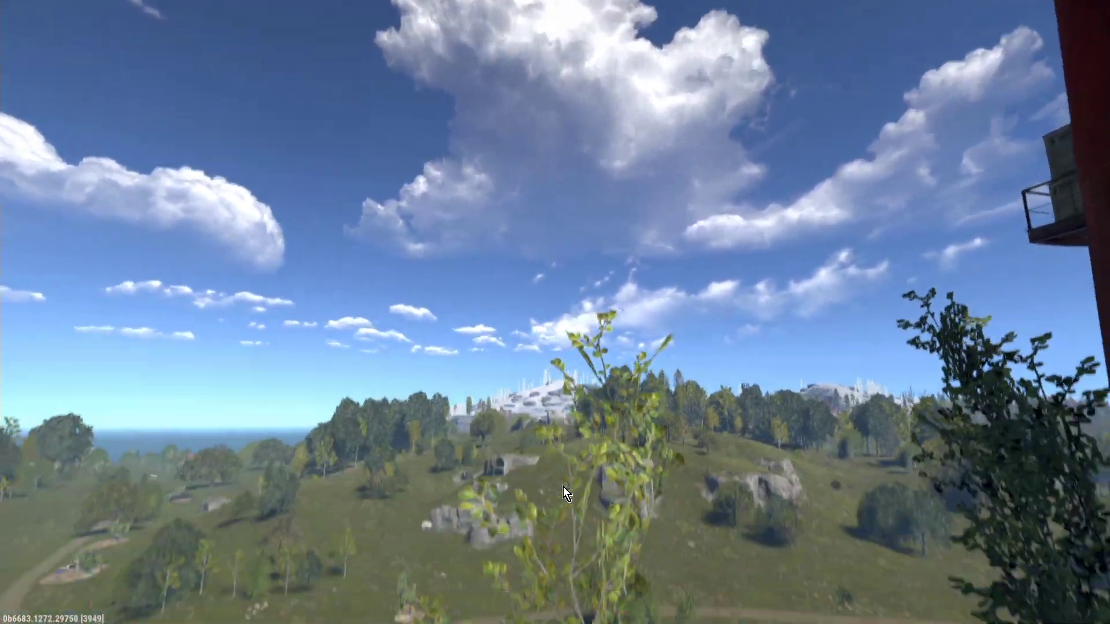